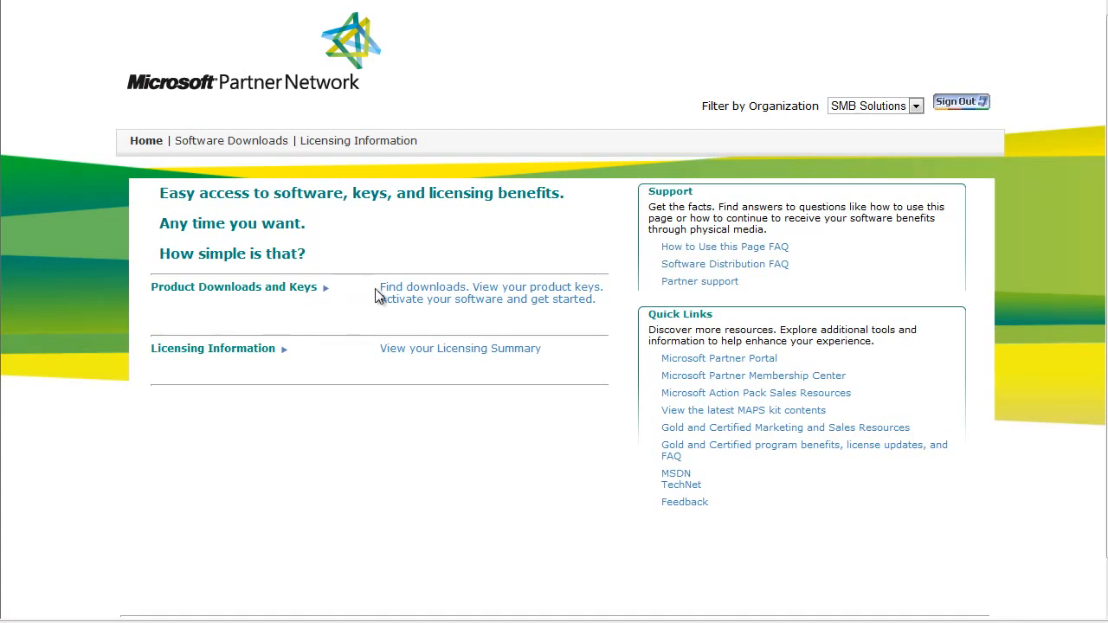
Open the product downloads and keys list and expand the Office and Windows Server product groups.
click(433, 296)
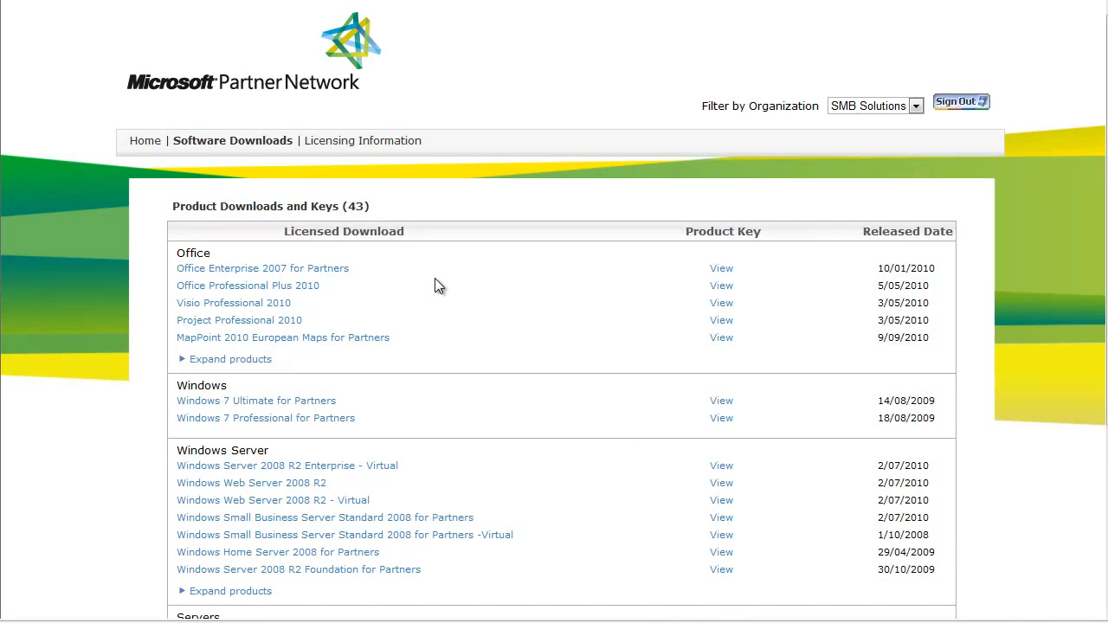
click(193, 360)
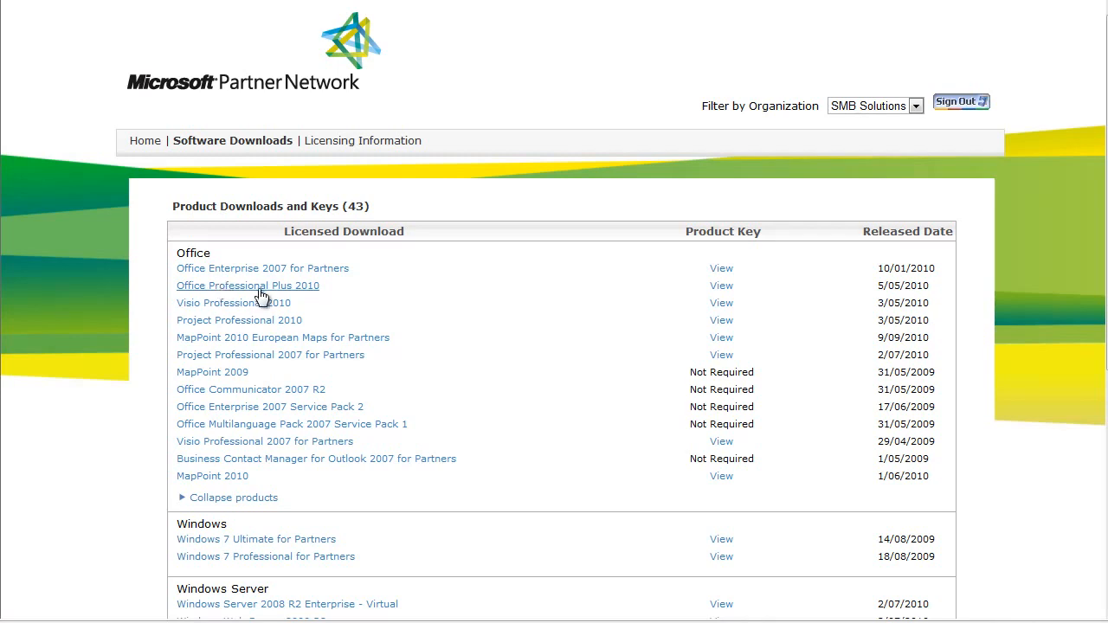
scroll(261, 295, down, 5)
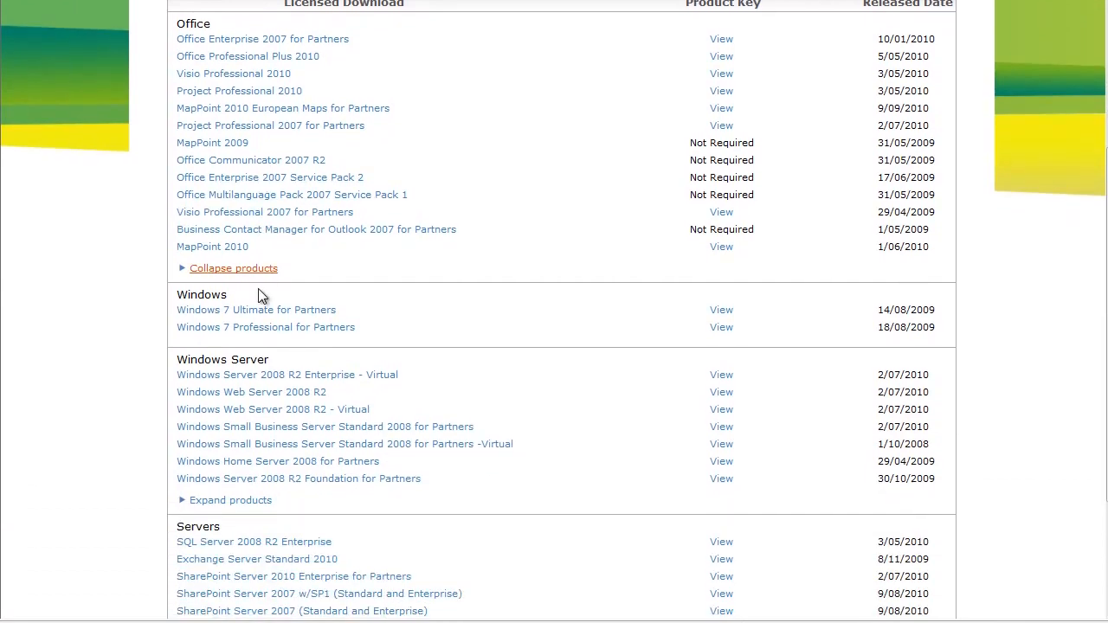
scroll(262, 296, down, 1)
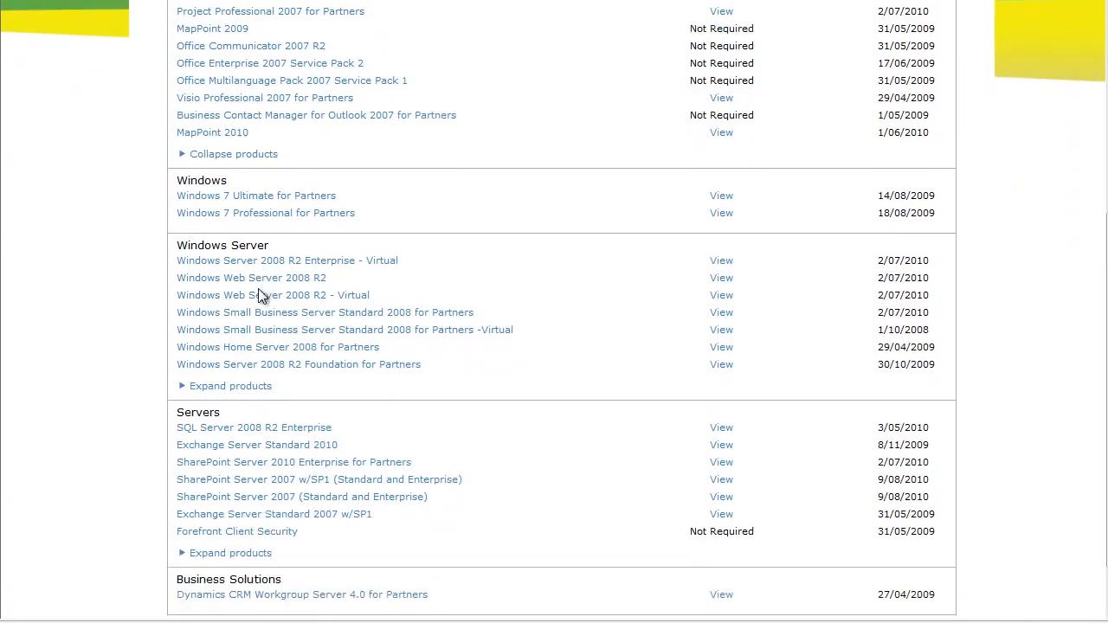
click(190, 388)
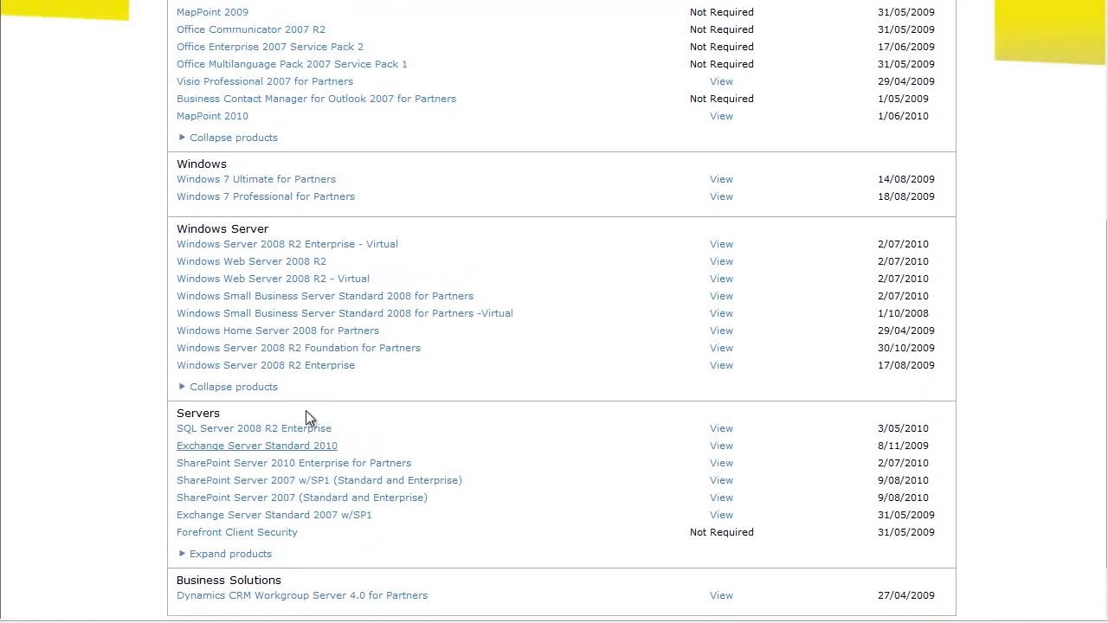
Open the Windows Server 2008 R2 Enterprise download and continue with language English and connection speed T1 (1.5M).
scroll(307, 417, up, 3)
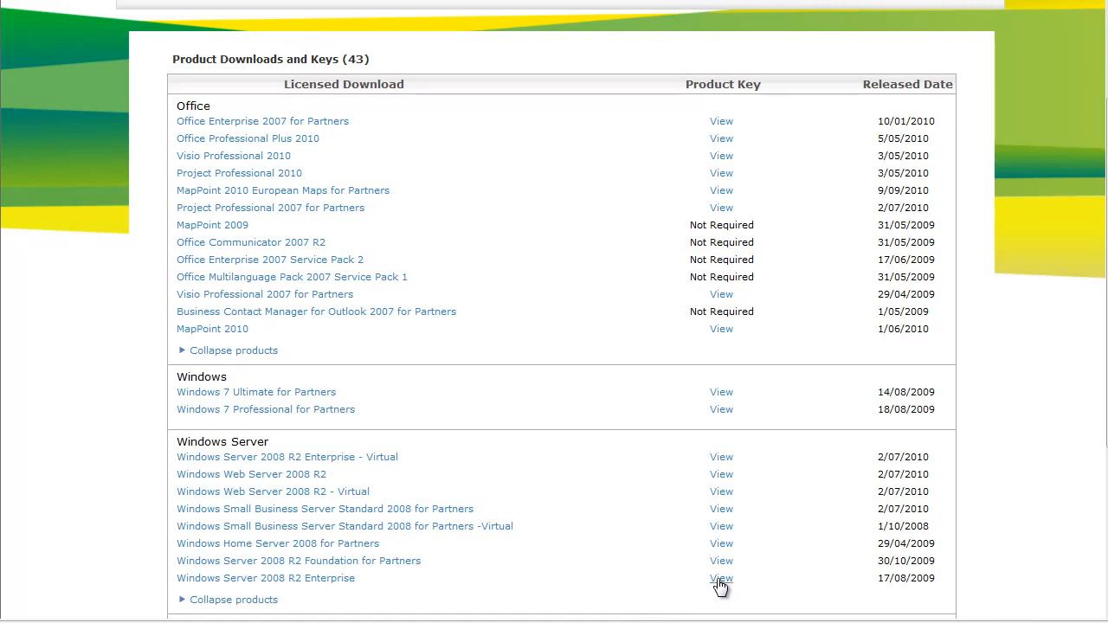
click(334, 589)
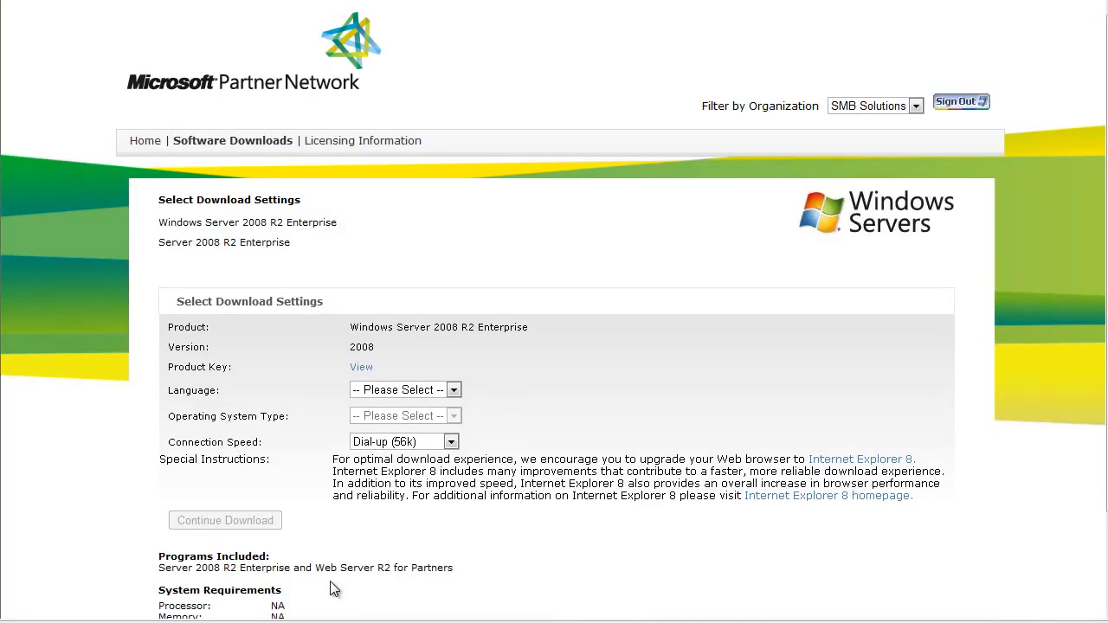
click(453, 391)
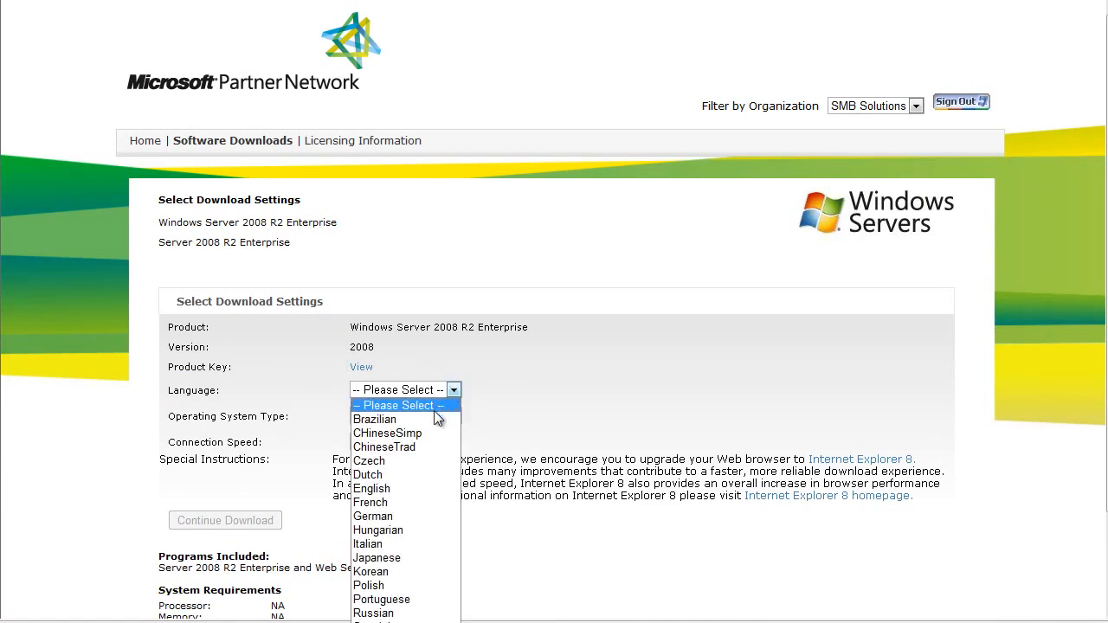
click(385, 492)
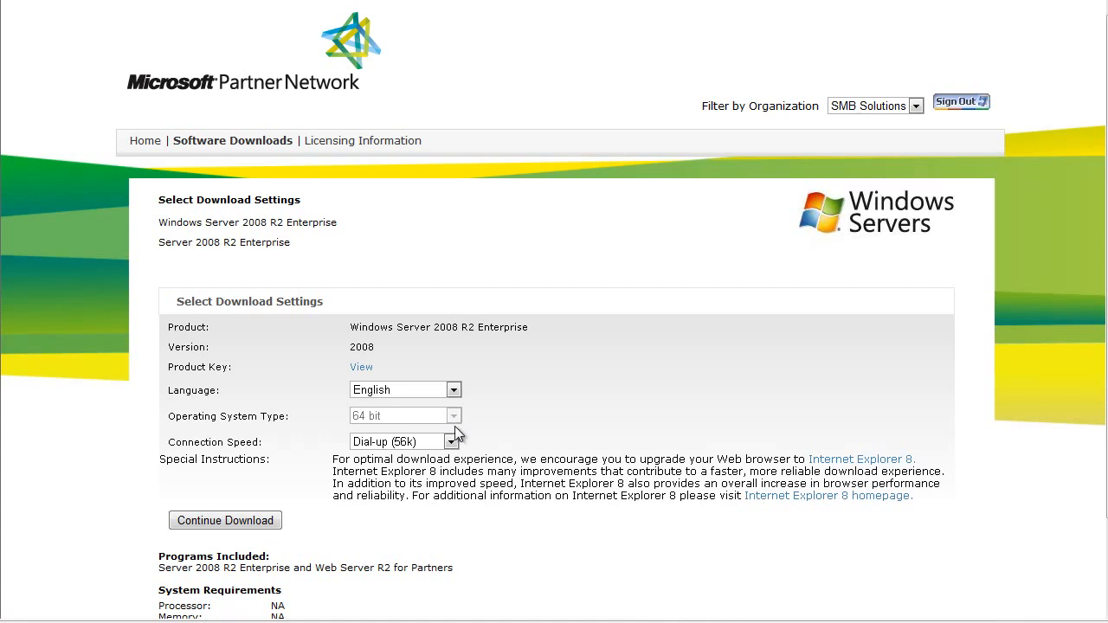
click(450, 442)
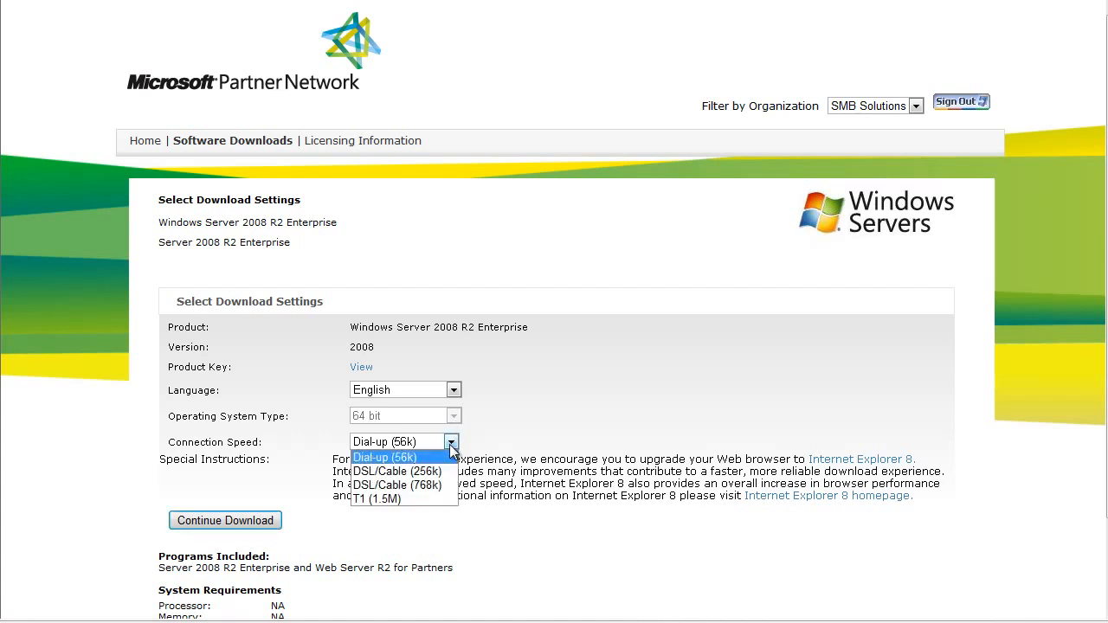
click(424, 499)
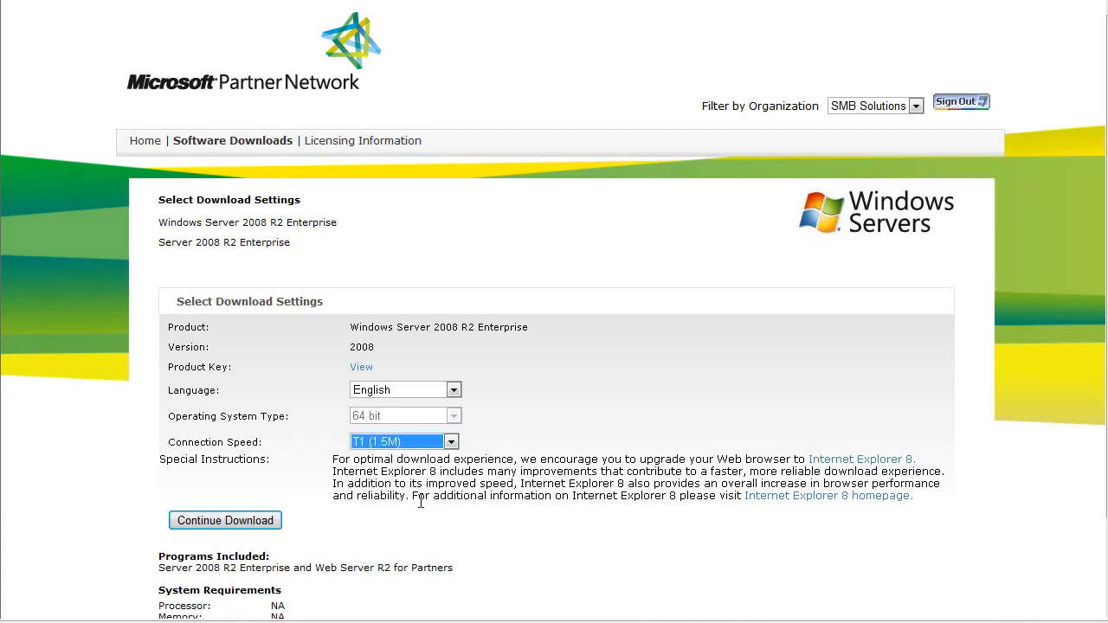
scroll(415, 494, down, 3)
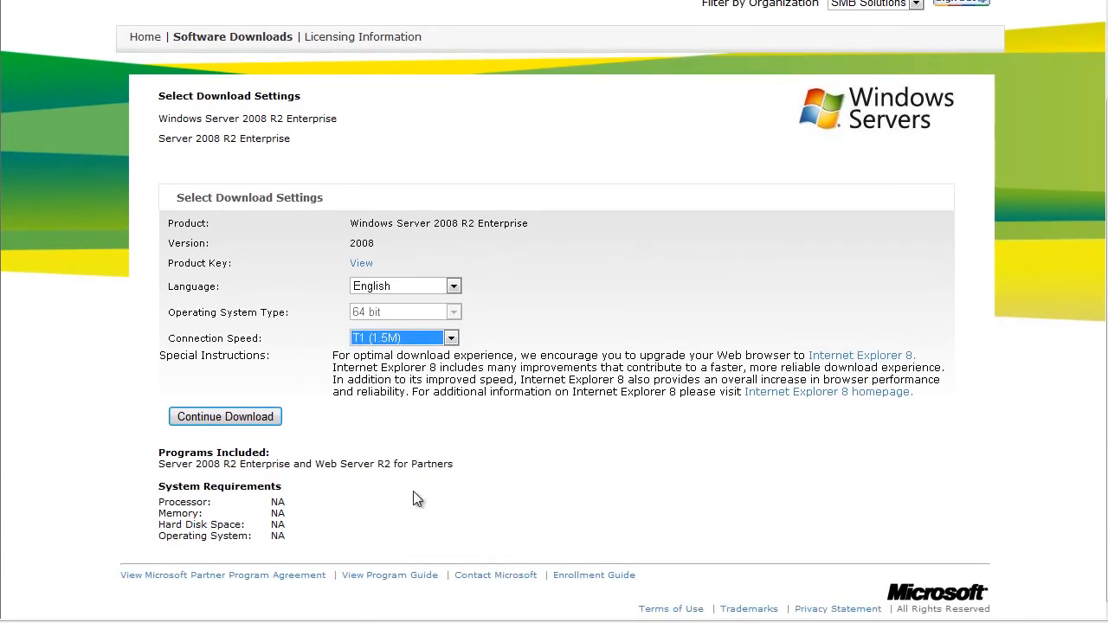
click(237, 416)
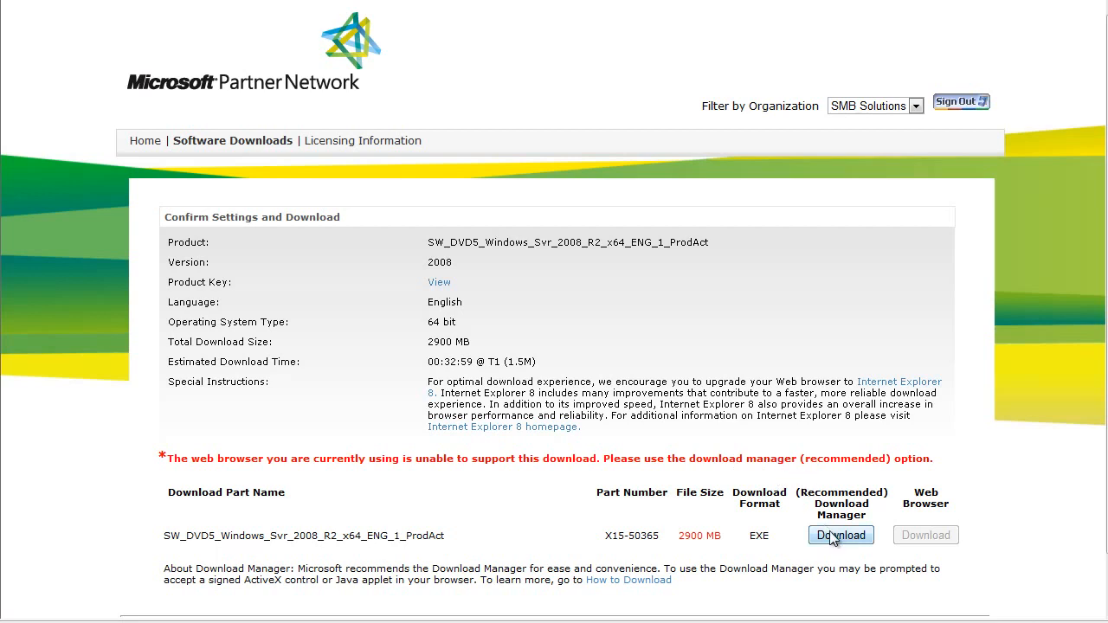
Start the ISO download through Download Manager, installing its add-on for all users and allowing it with further warnings suppressed.
scroll(831, 538, down, 1)
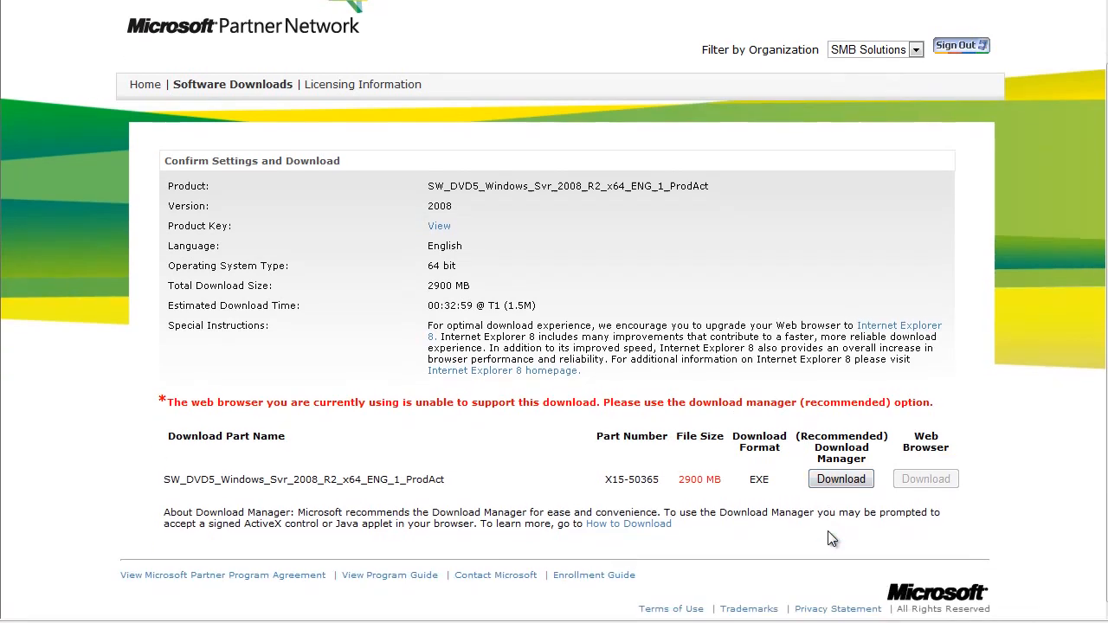
click(835, 479)
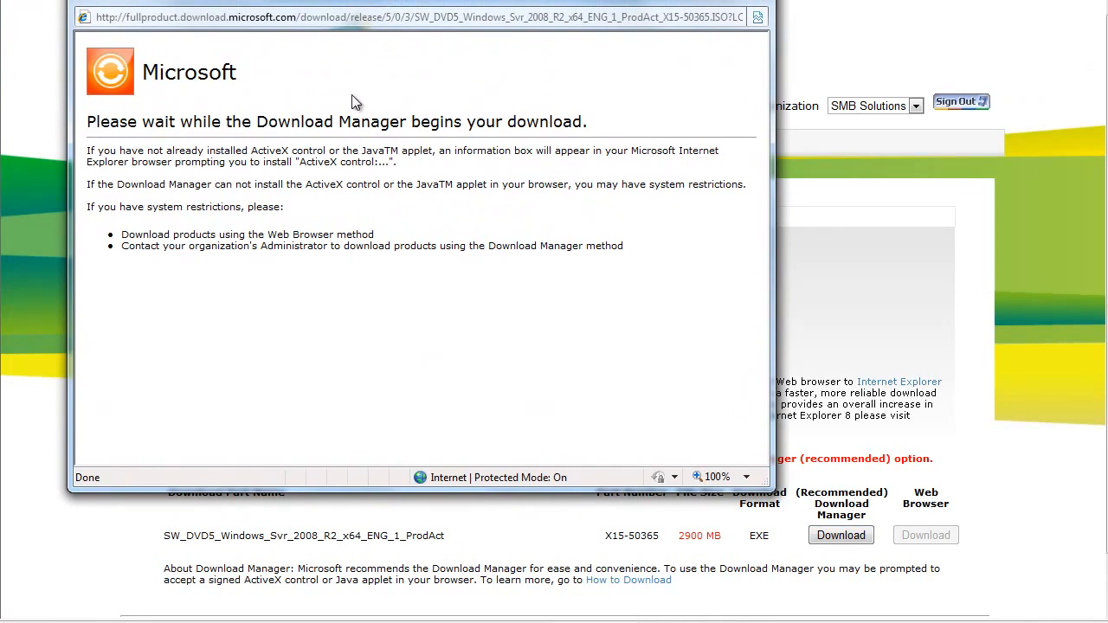
click(288, 53)
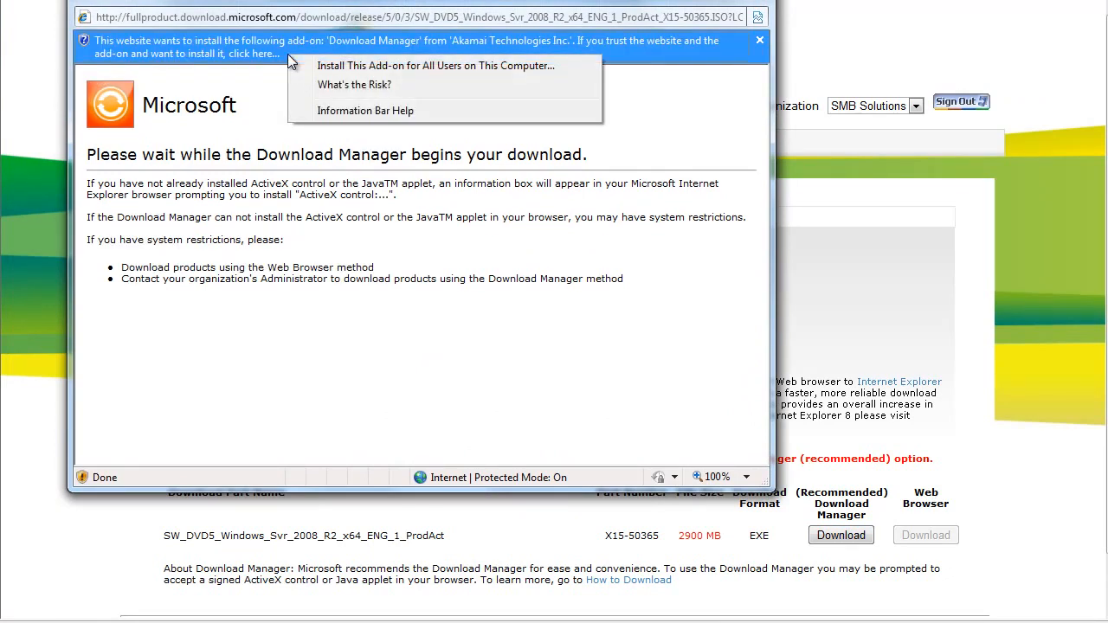
click(332, 65)
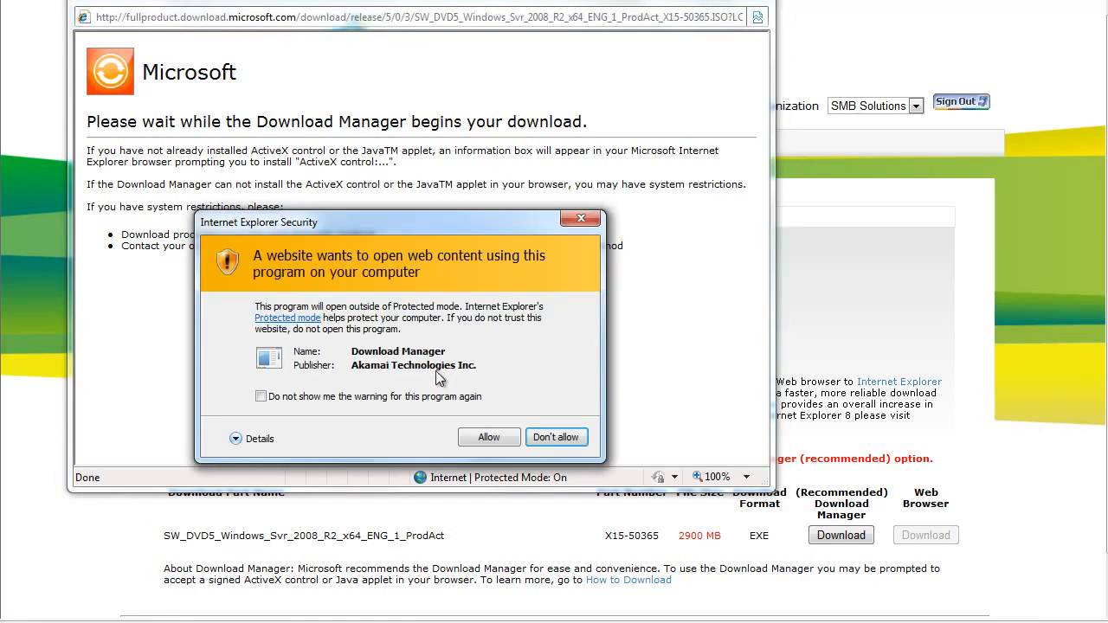
click(381, 404)
click(484, 437)
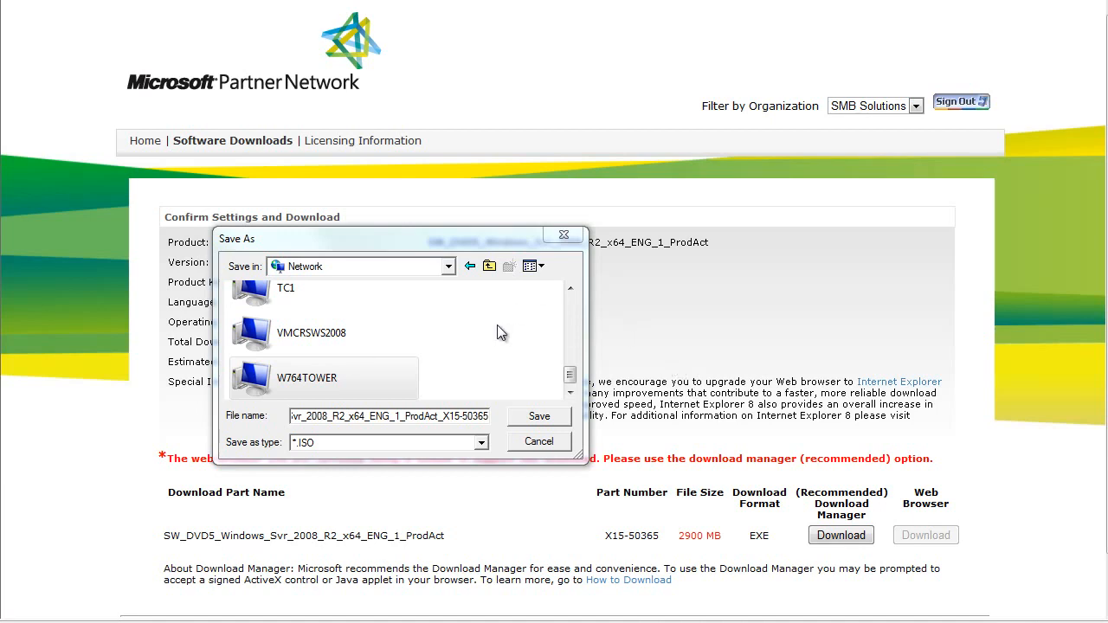
Save the ISO under its suggested file name in the network folder \\hyper-vsrvr2\c$\iso\.
click(378, 419)
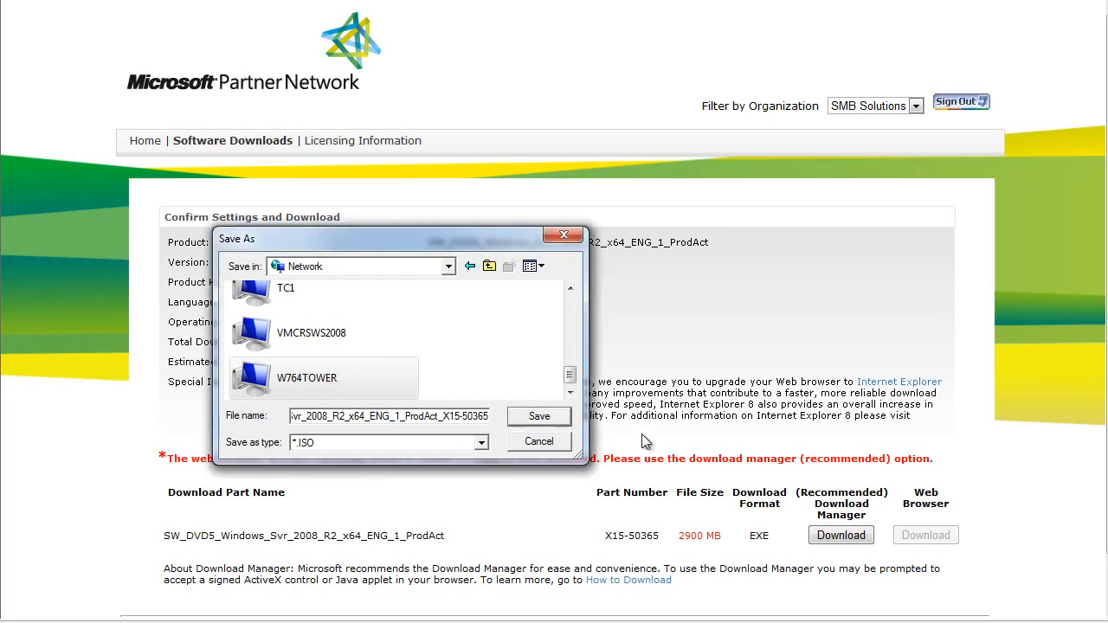
key(Left)
key(Left)
key(Left)
key(Left)
key(Left)
key(Left)
key(Left)
key(Left)
key(Left)
key(Left)
key(Left)
key(Left)
key(Left)
key(Left)
key(Left)
key(Left)
key(Left)
key(Left)
key(Left)
key(Left)
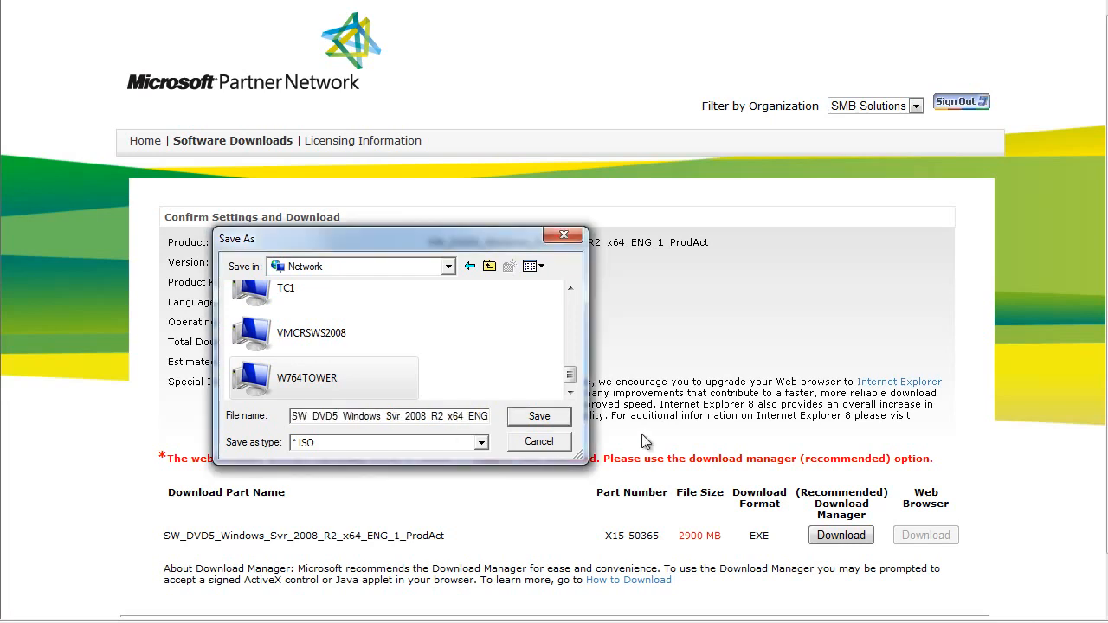
text(\\)
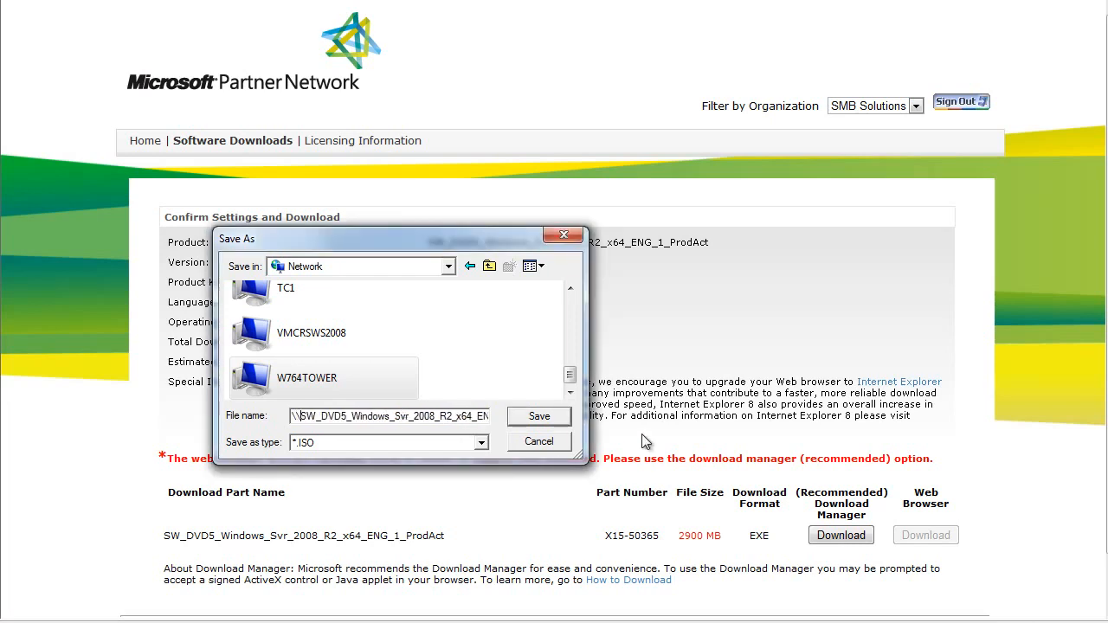
text(hyper)
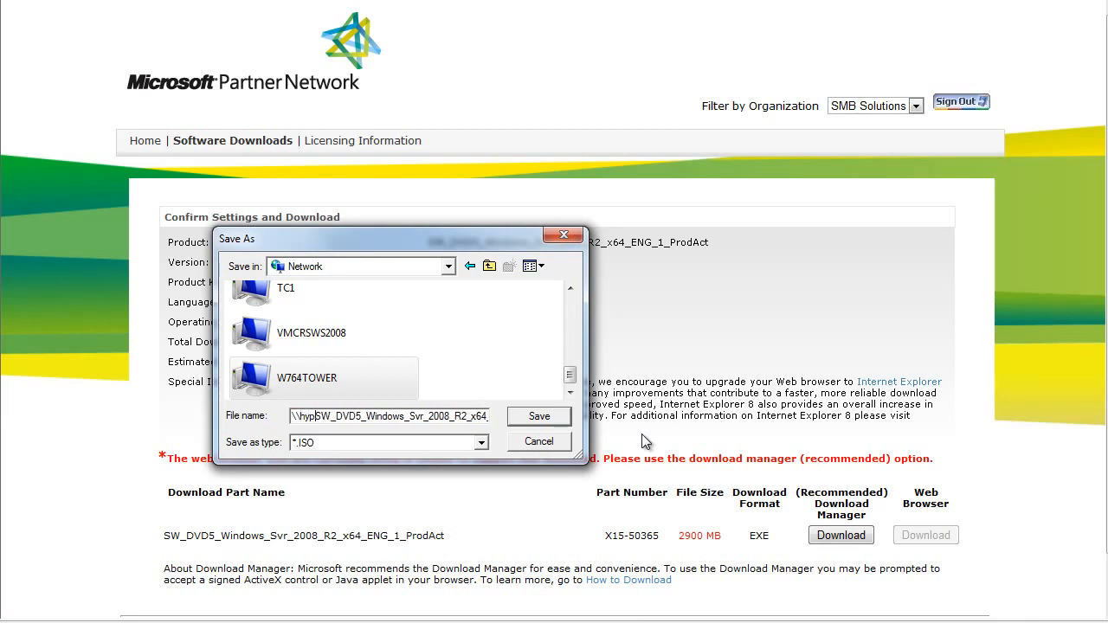
text(-v)
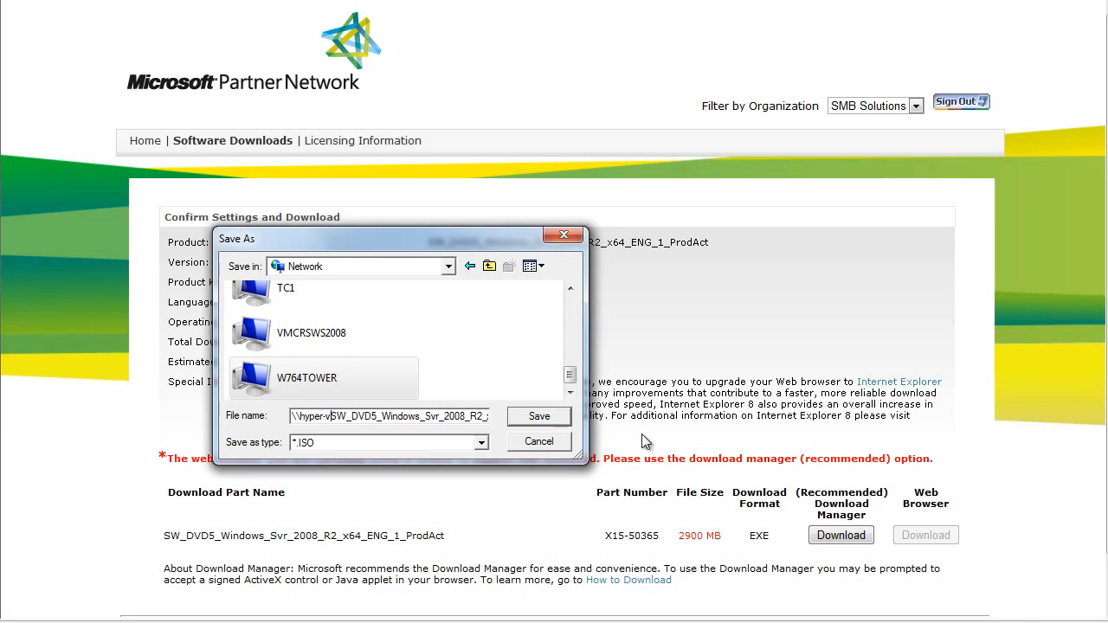
text(srvr)
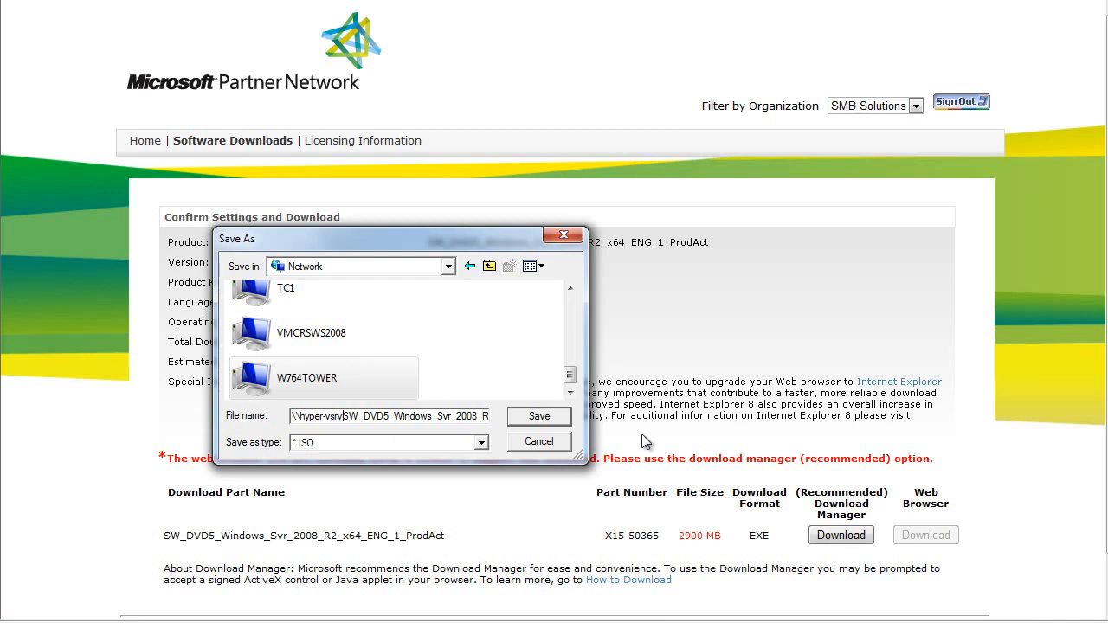
text(2\)
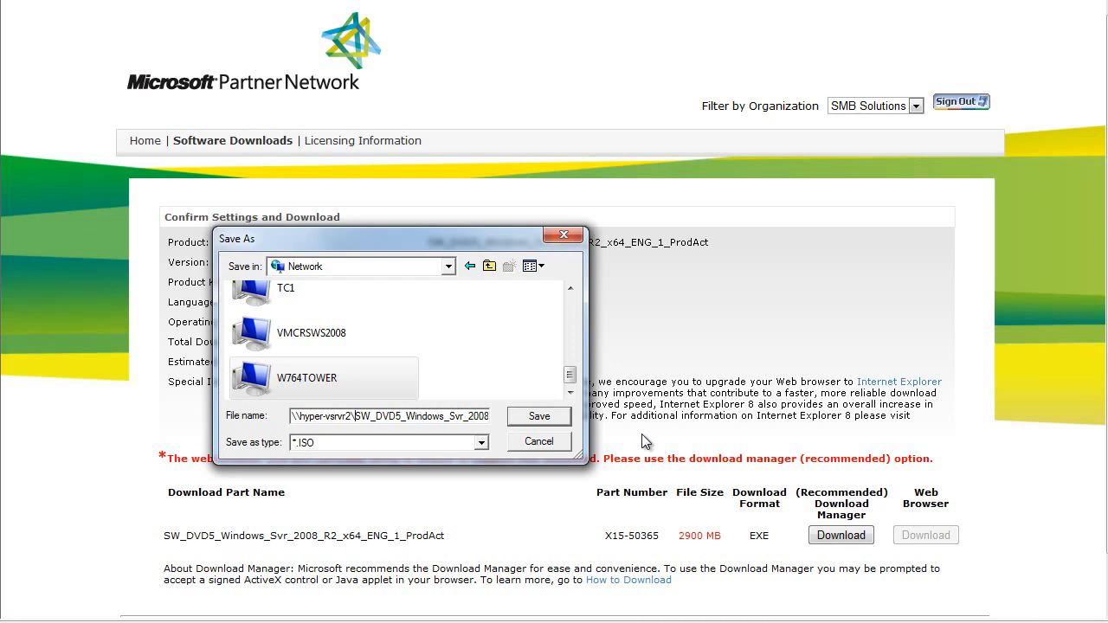
text(c$)
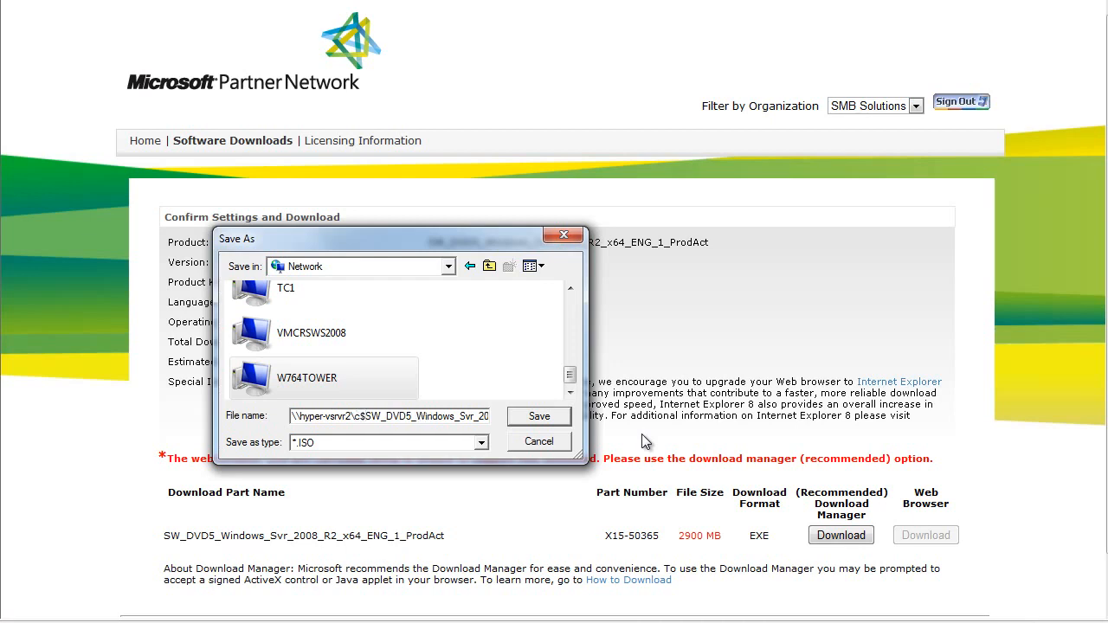
text(\)
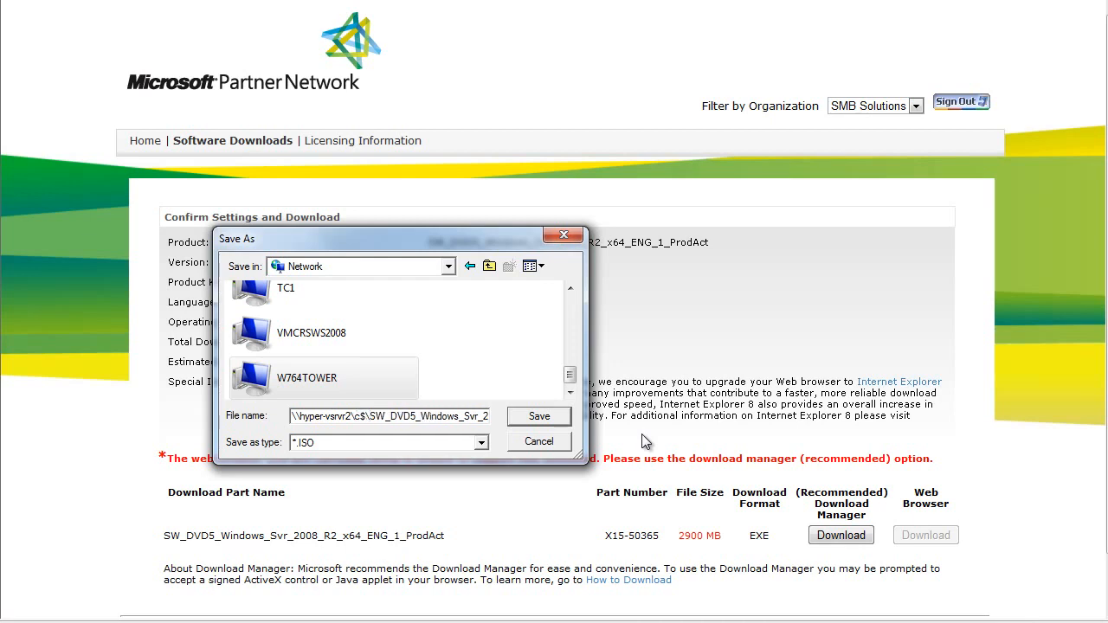
text(iso)
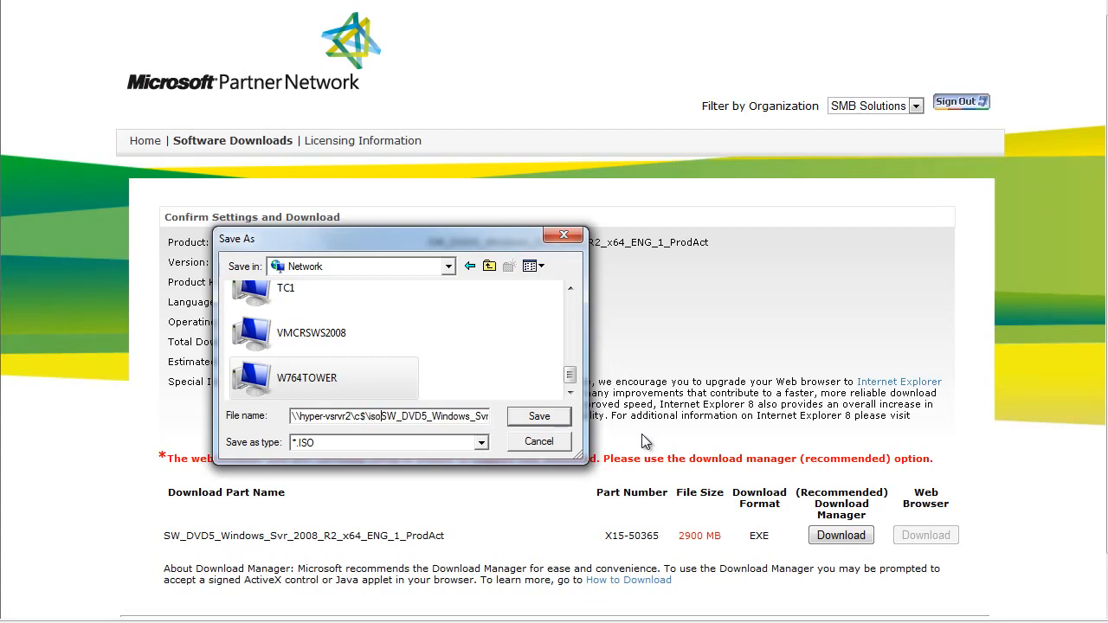
text(\)
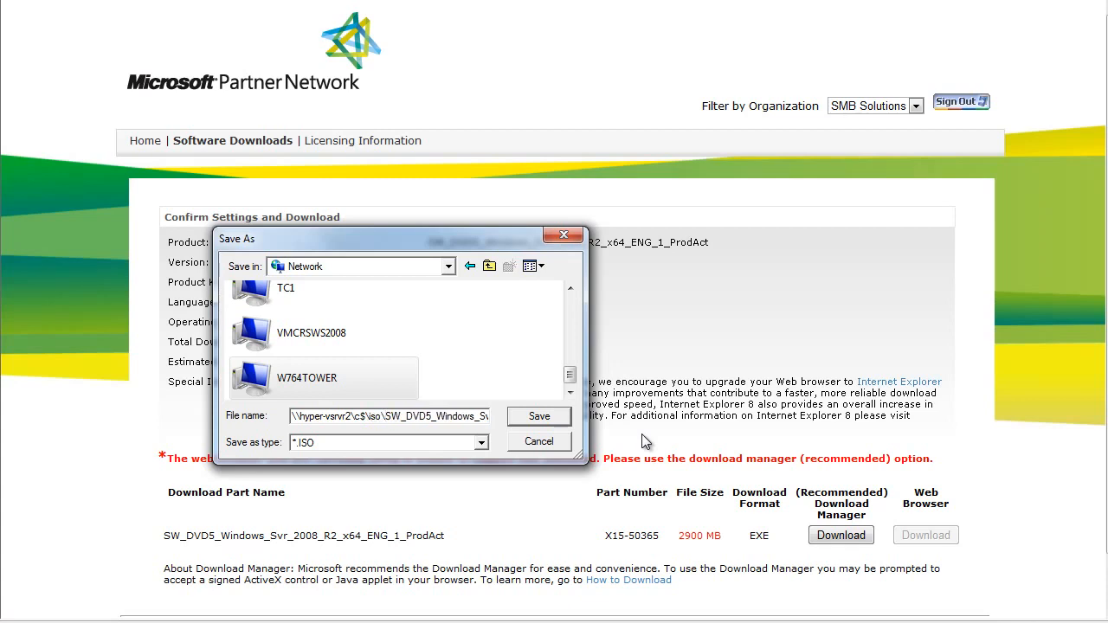
click(537, 418)
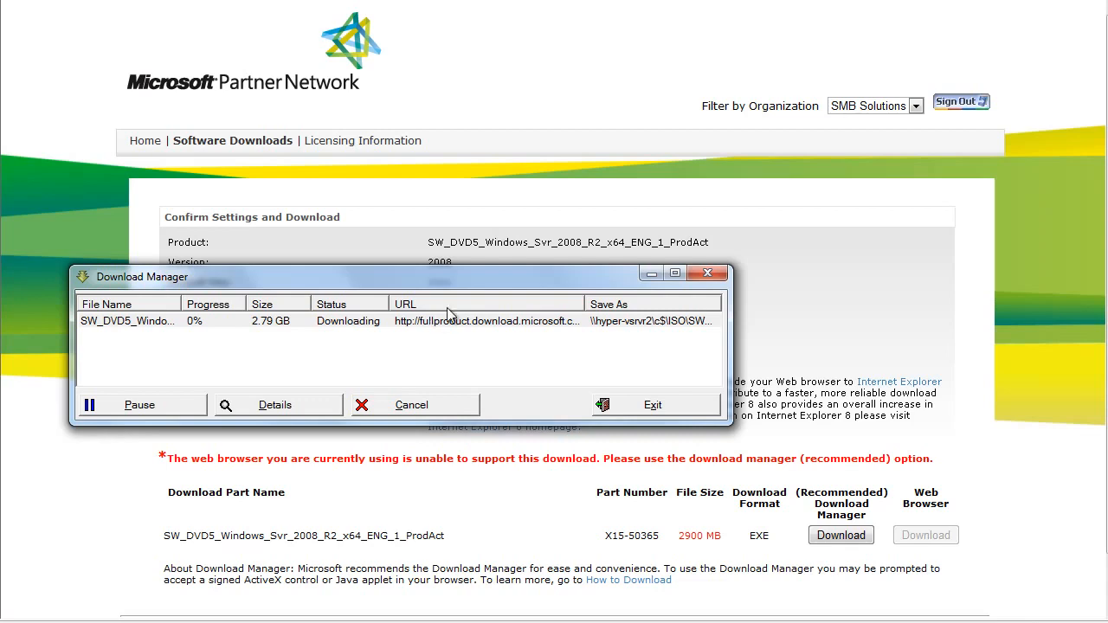
Return to the software downloads list and open the non-virtual Windows Small Business Server Standard 2008 for Partners download.
click(507, 80)
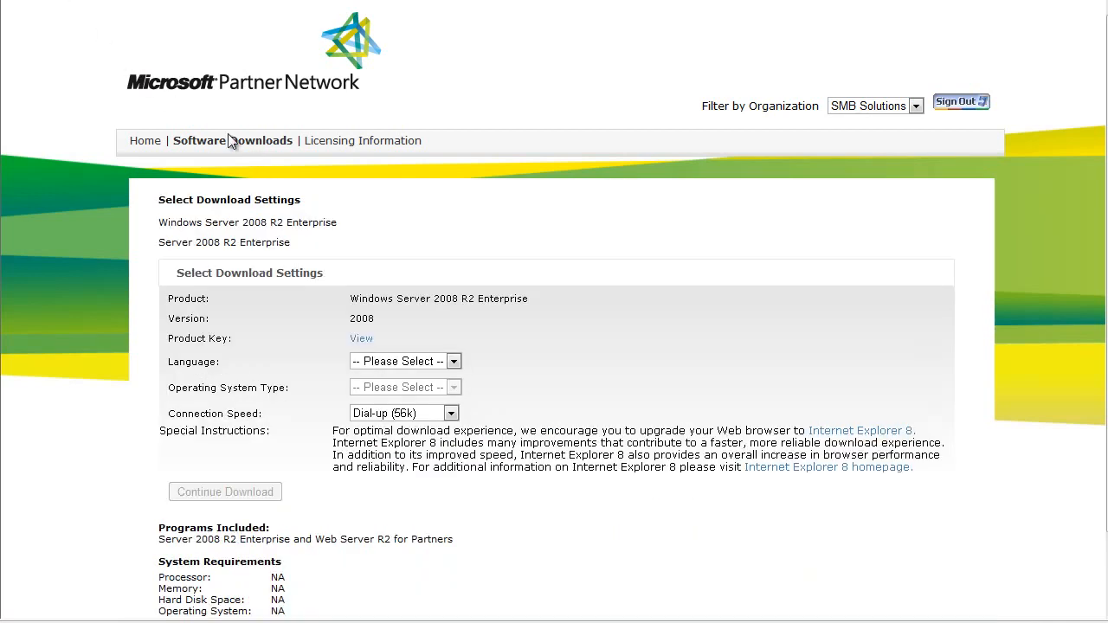
scroll(230, 134, down, 1)
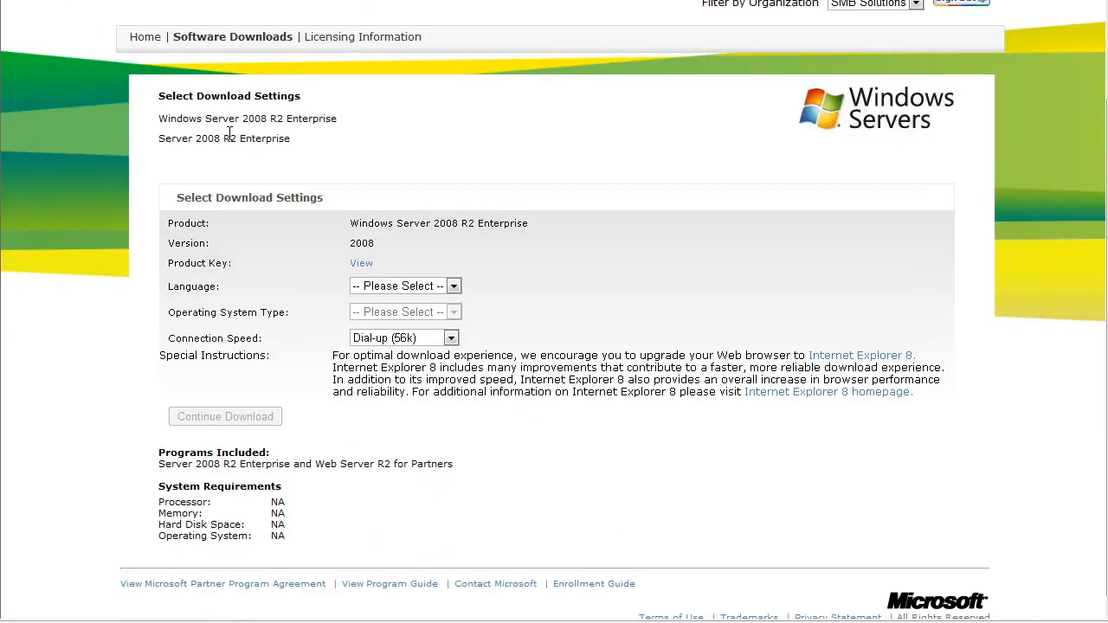
click(240, 43)
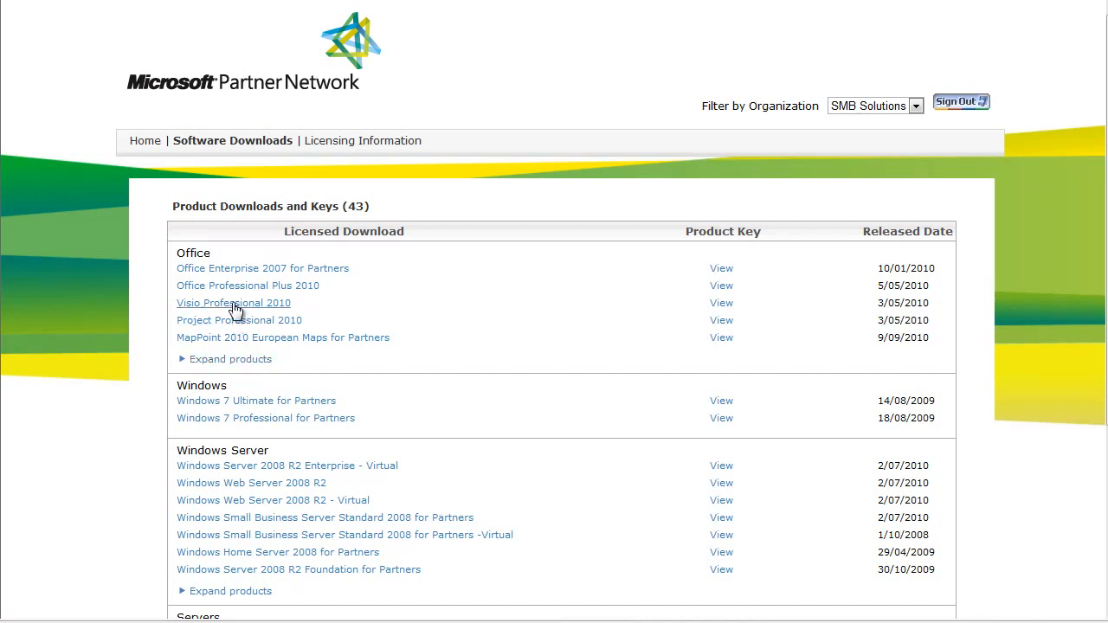
click(279, 520)
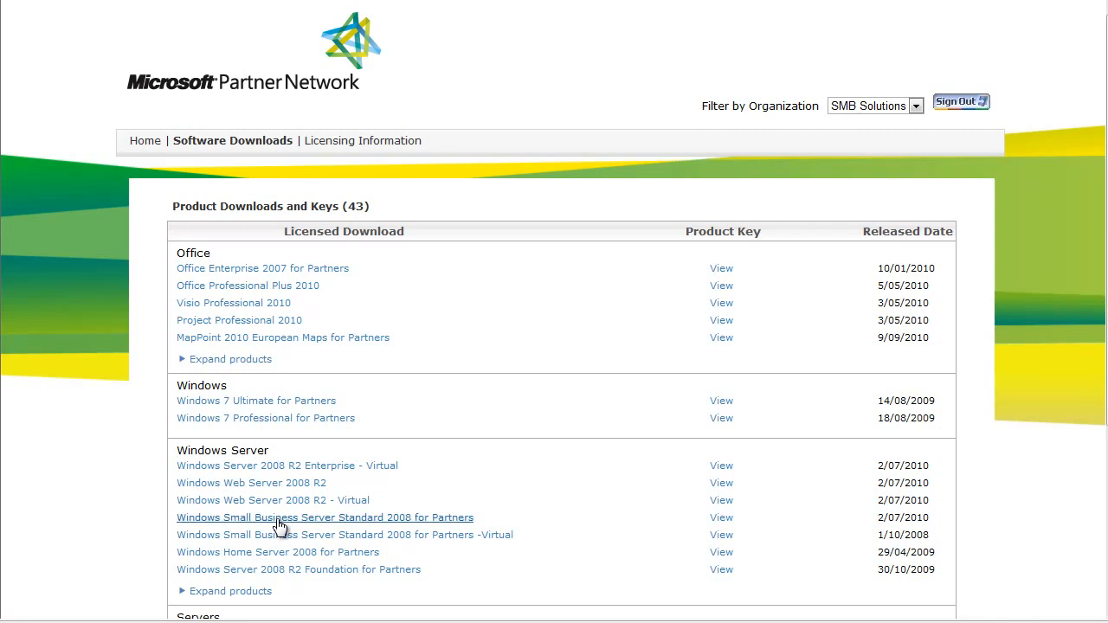
Continue the Small Business Server download with language English, operating system type 64 bit and connection speed T1 (1.5M).
click(458, 390)
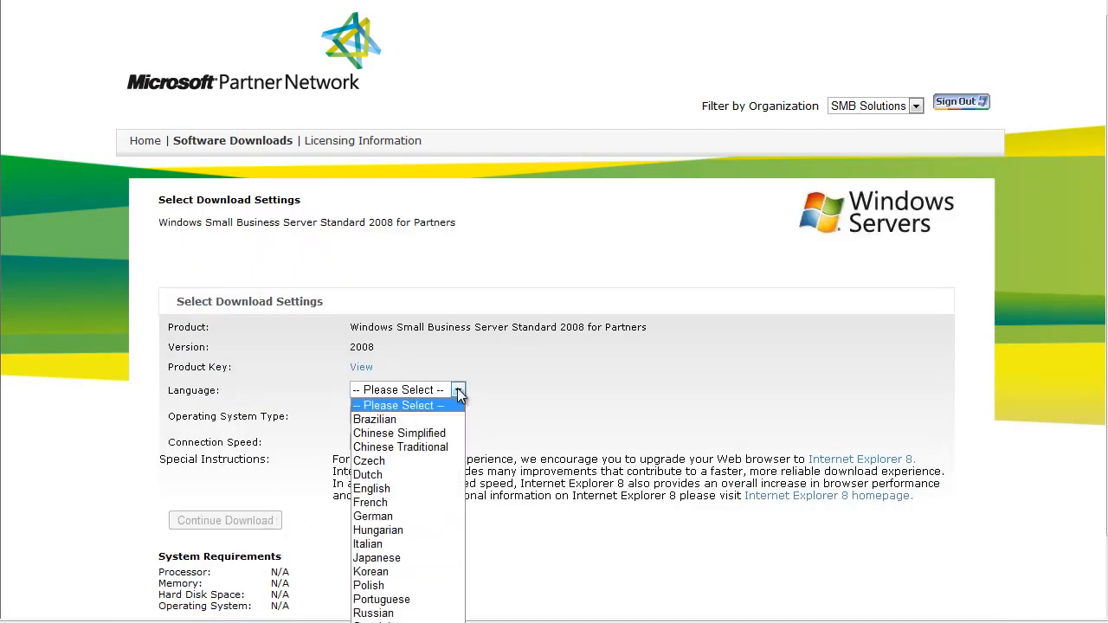
click(395, 488)
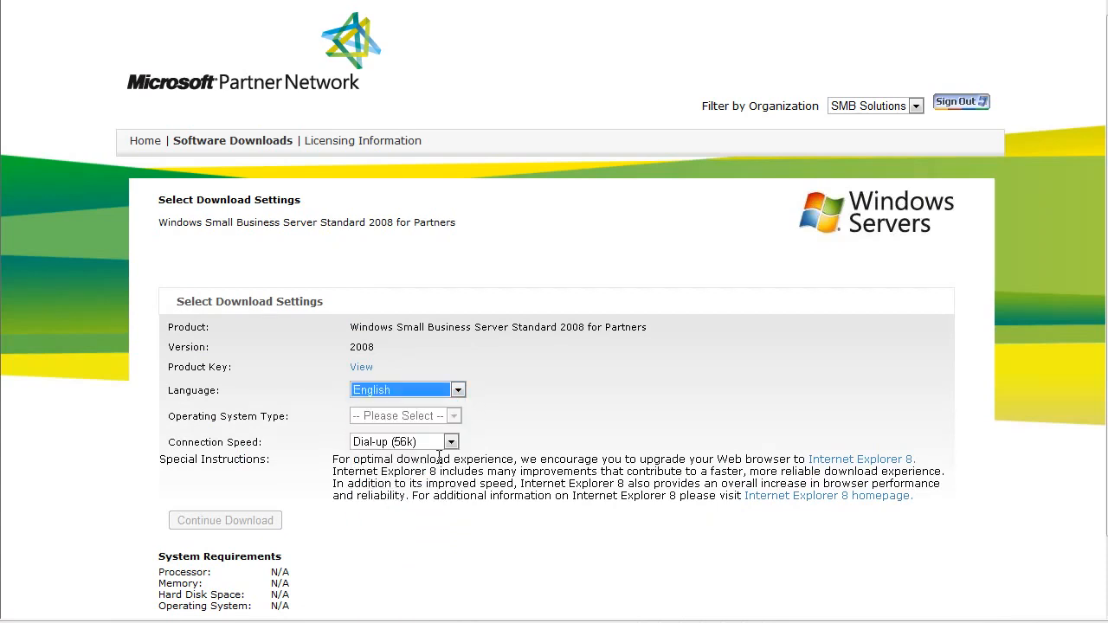
click(455, 416)
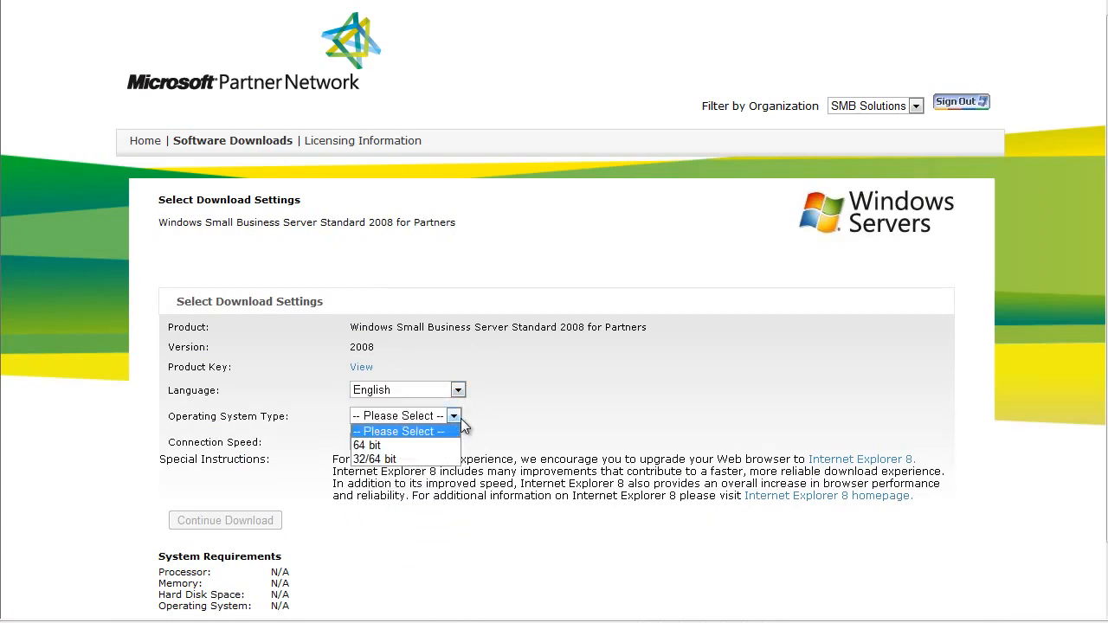
click(414, 446)
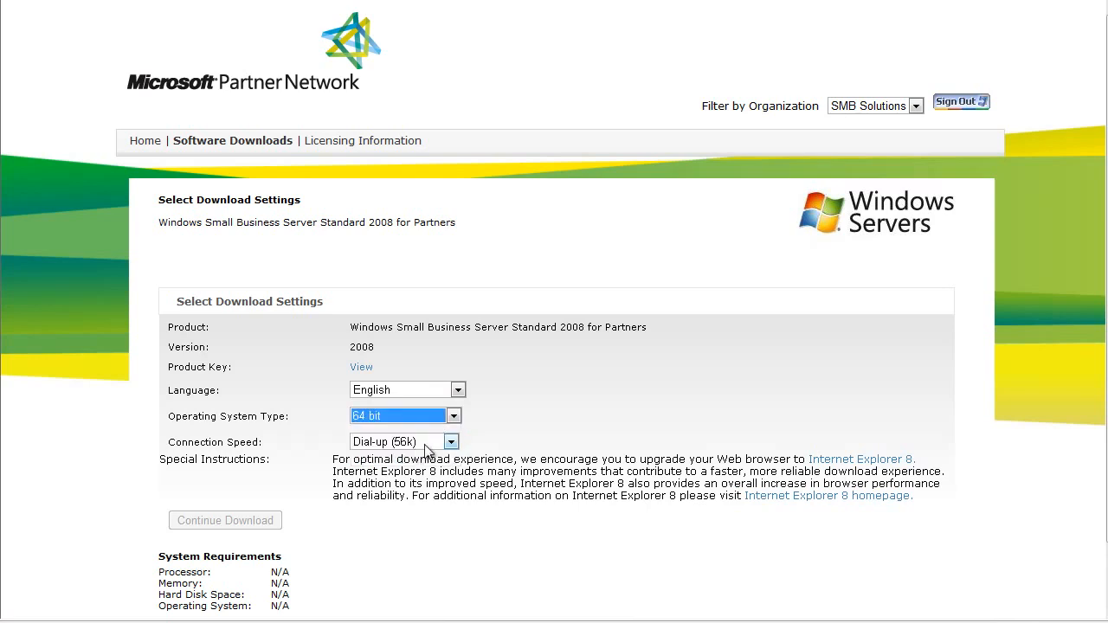
click(448, 442)
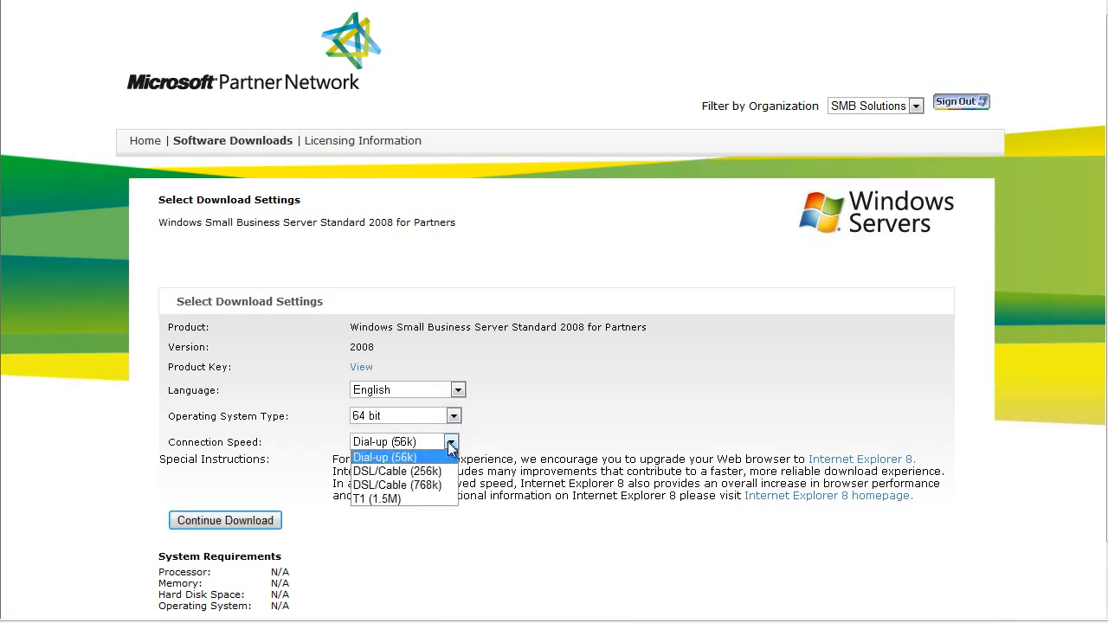
click(393, 499)
click(257, 521)
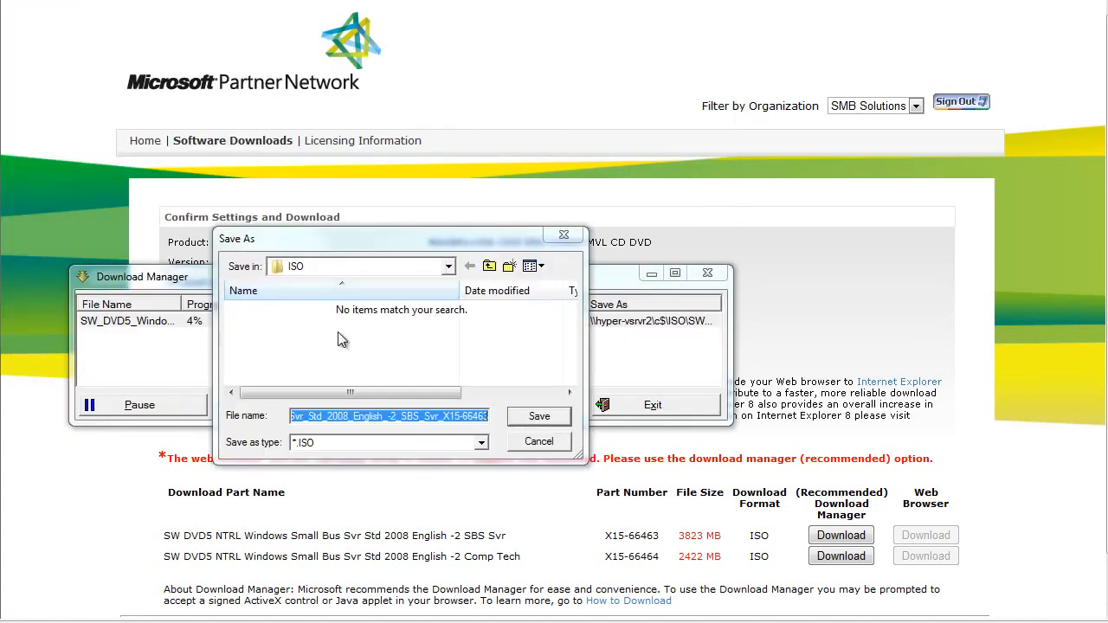
Download the SBS Svr and Comp Tech ISOs through Download Manager, saving both under their suggested names in the ISO folder.
click(528, 419)
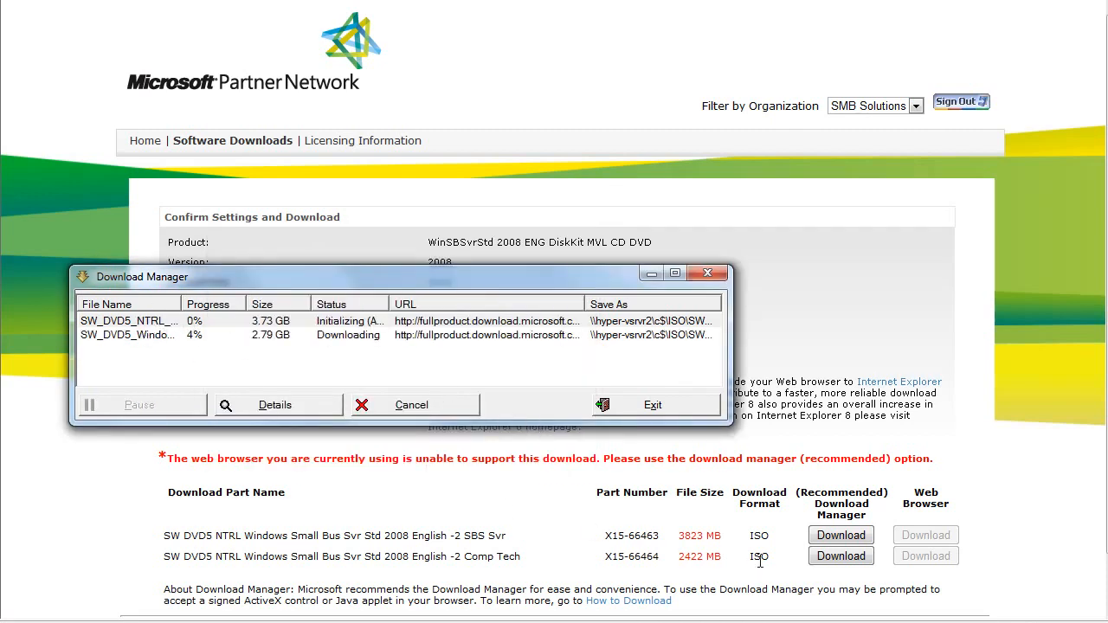
click(825, 561)
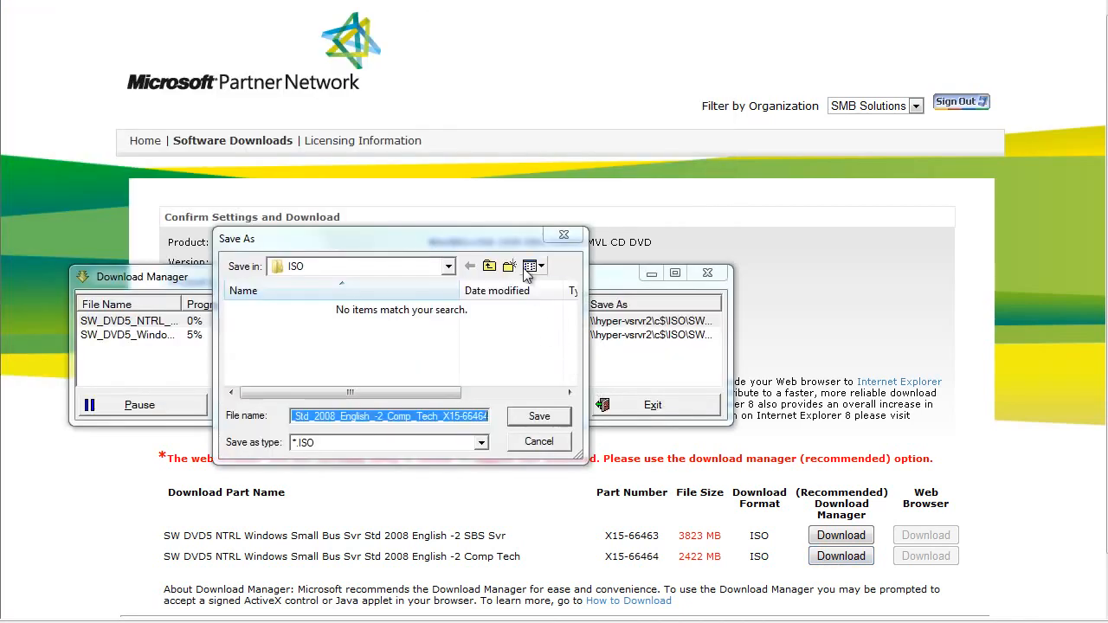
click(530, 417)
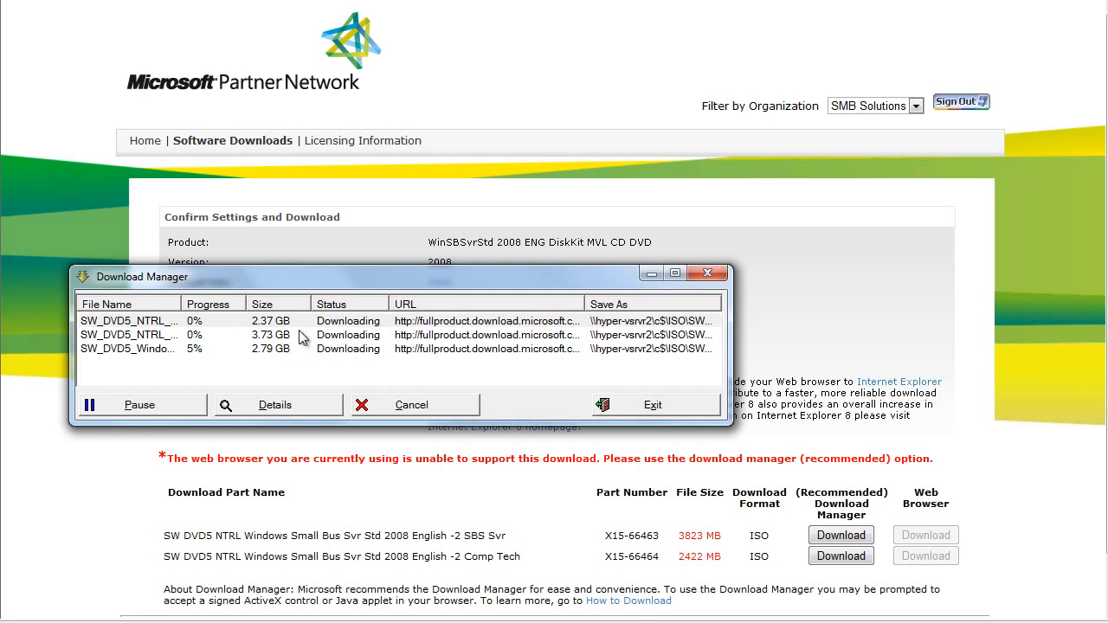
Return to the software downloads list and open the Office Professional Plus 2010 download.
click(550, 499)
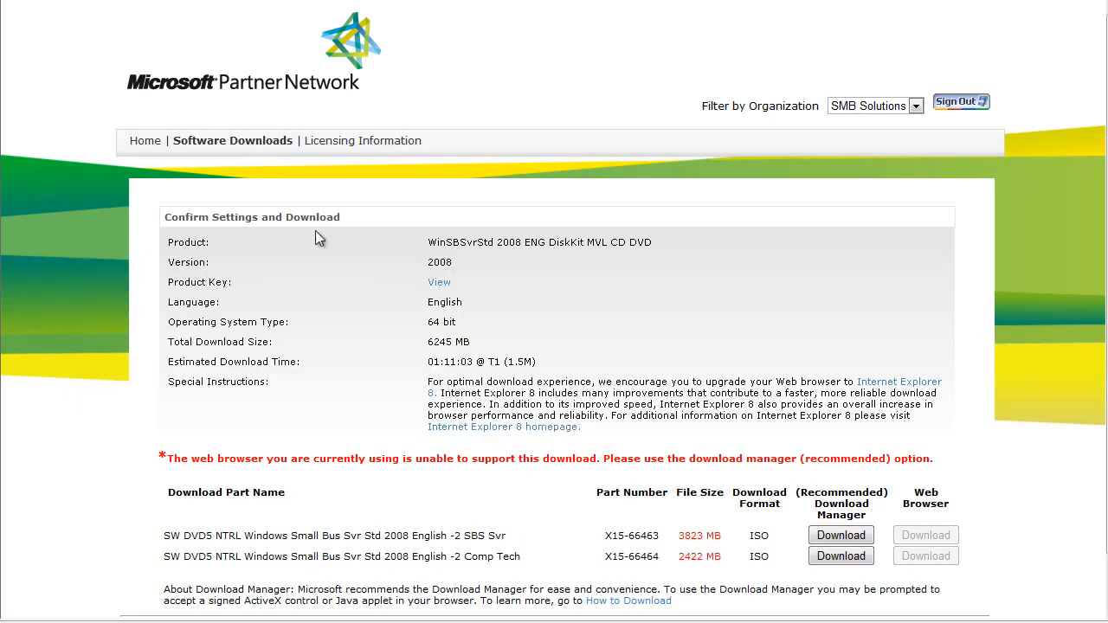
click(231, 143)
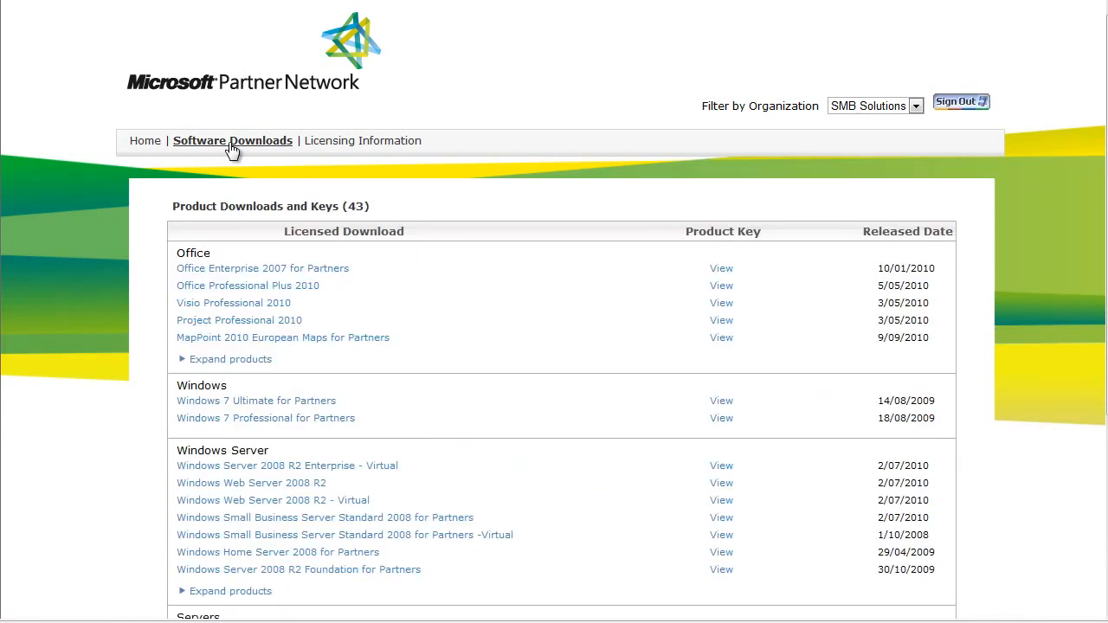
click(235, 288)
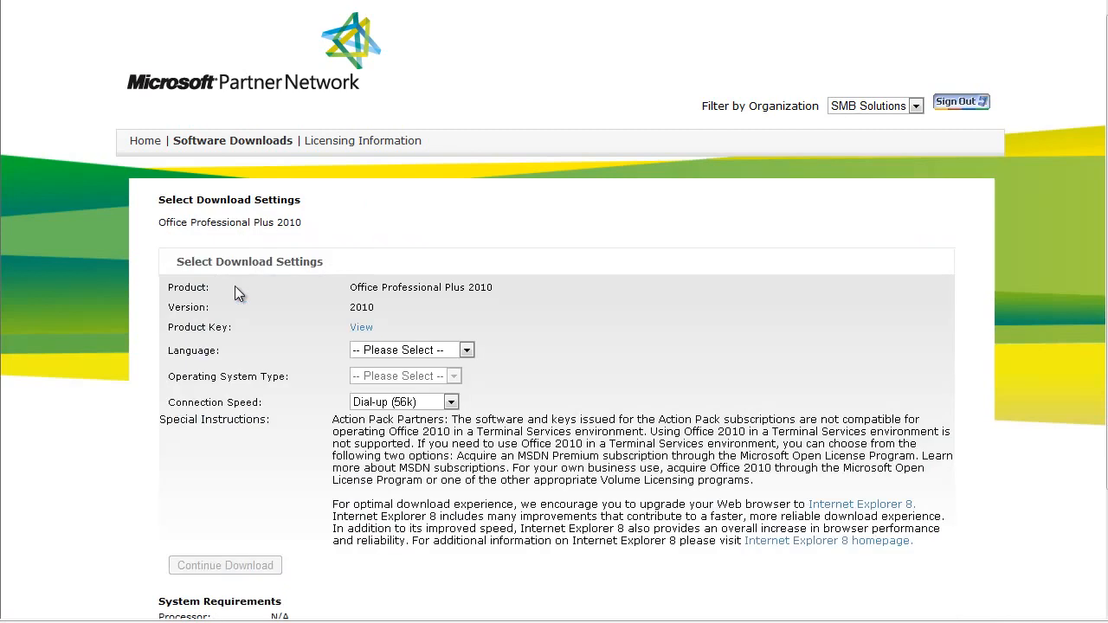
Continue the Office Professional Plus 2010 download with language English, operating system type 32 bit and connection speed T1 (1.5M).
click(455, 391)
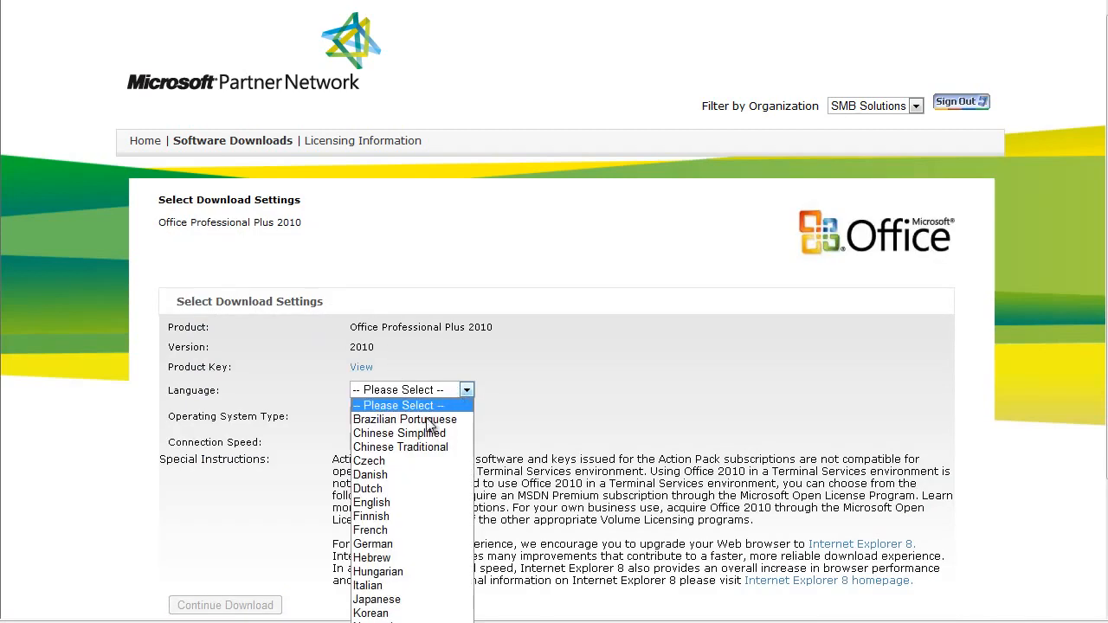
click(381, 503)
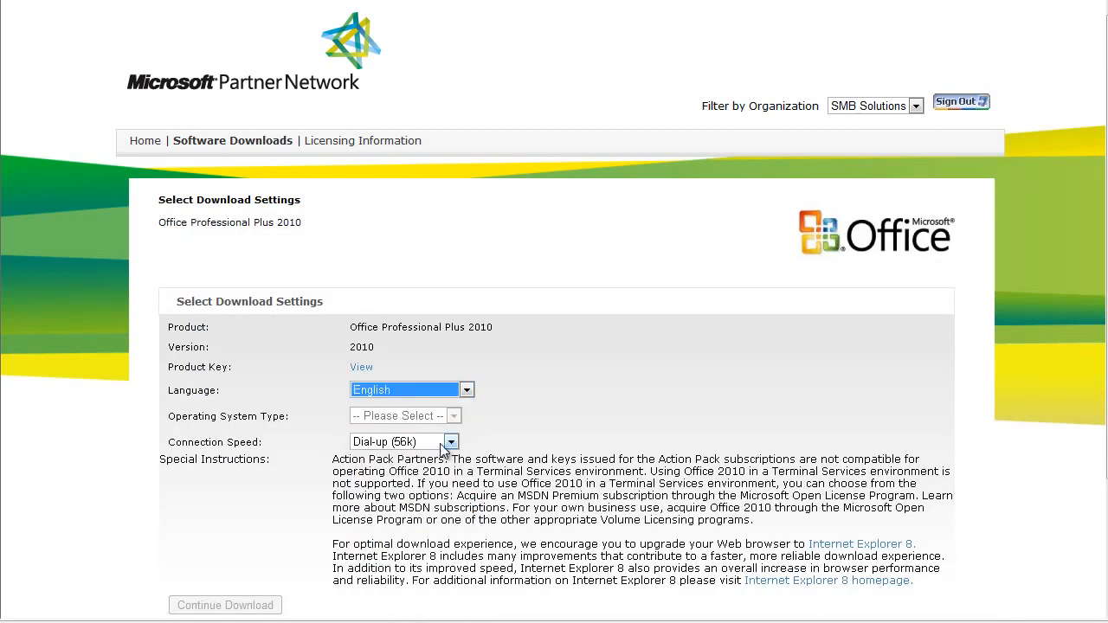
click(454, 417)
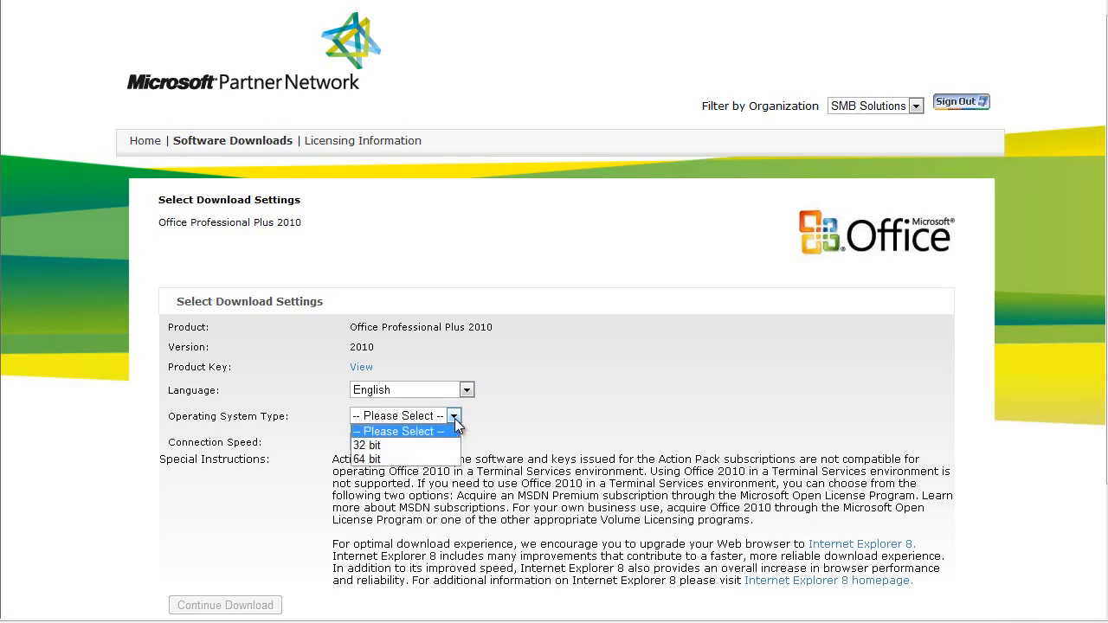
click(414, 445)
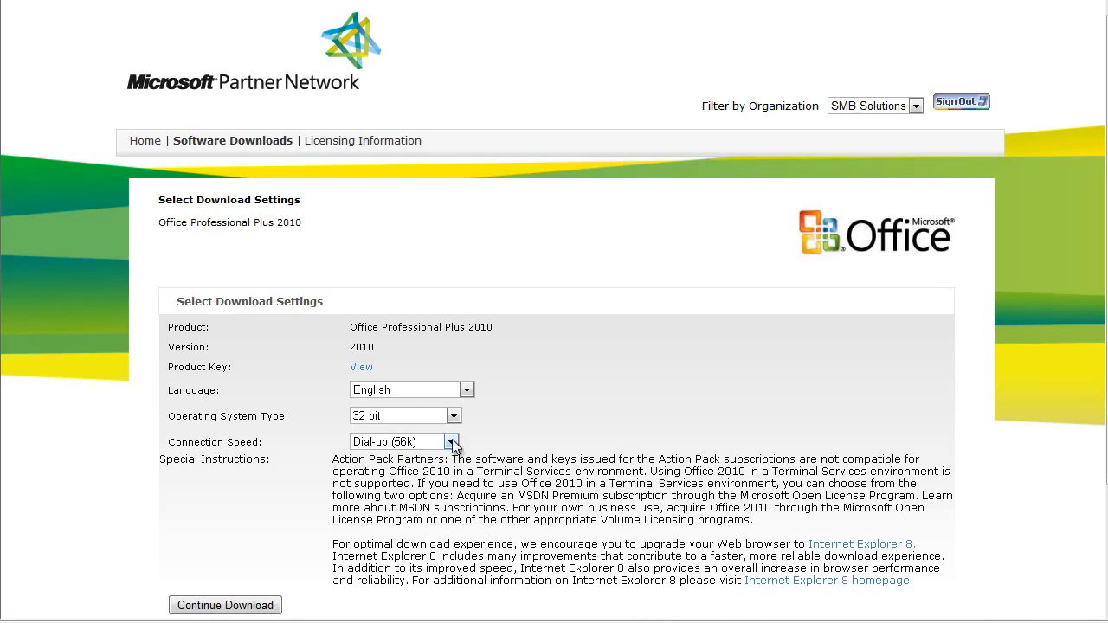
click(451, 442)
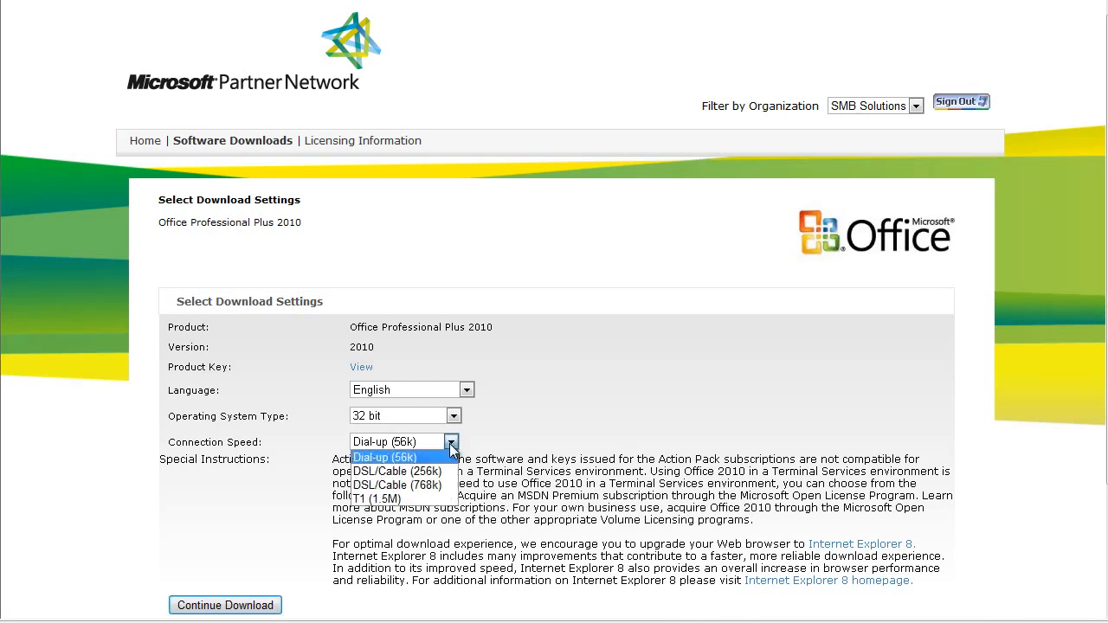
click(385, 500)
scroll(273, 577, down, 3)
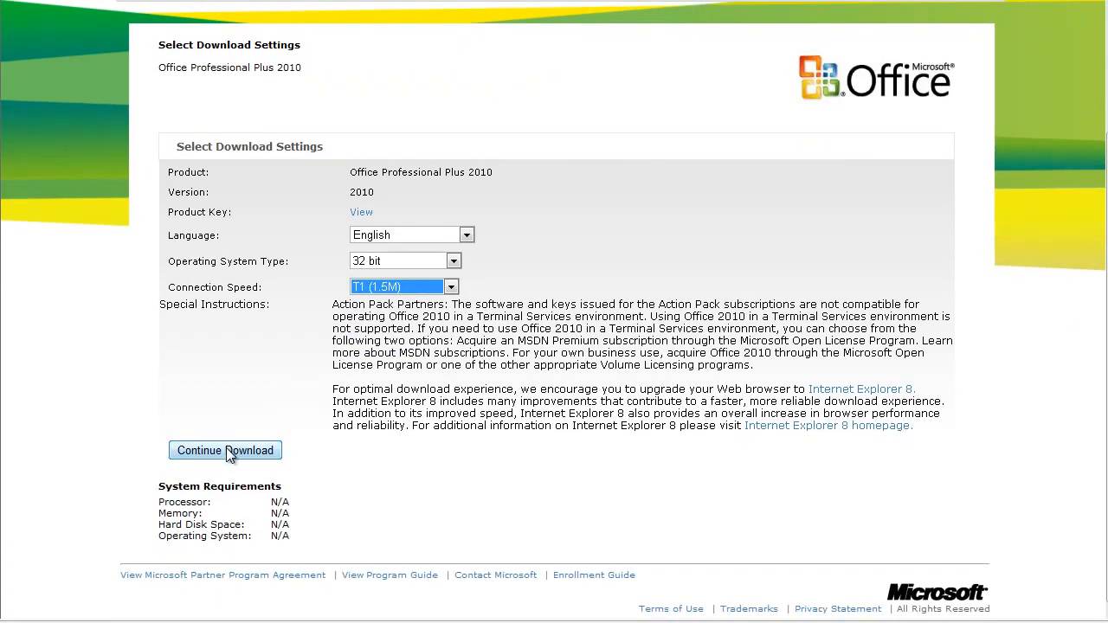
click(226, 450)
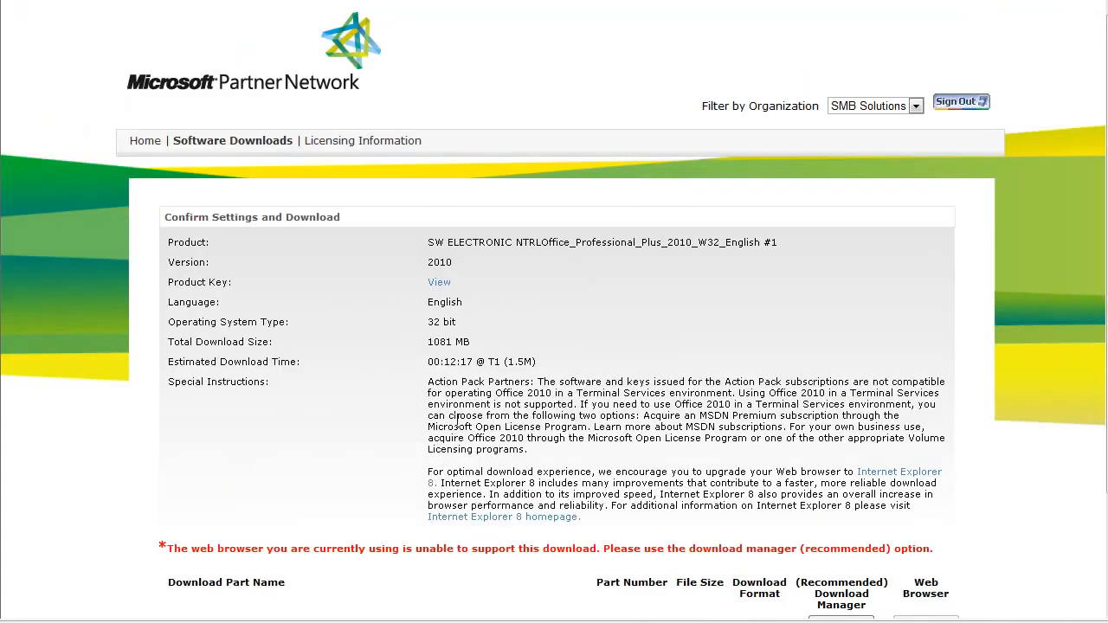
Download the 32-bit English Office Professional Plus 2010 EXE through Download Manager, saving it under its suggested name in the ISO folder.
scroll(481, 363, down, 3)
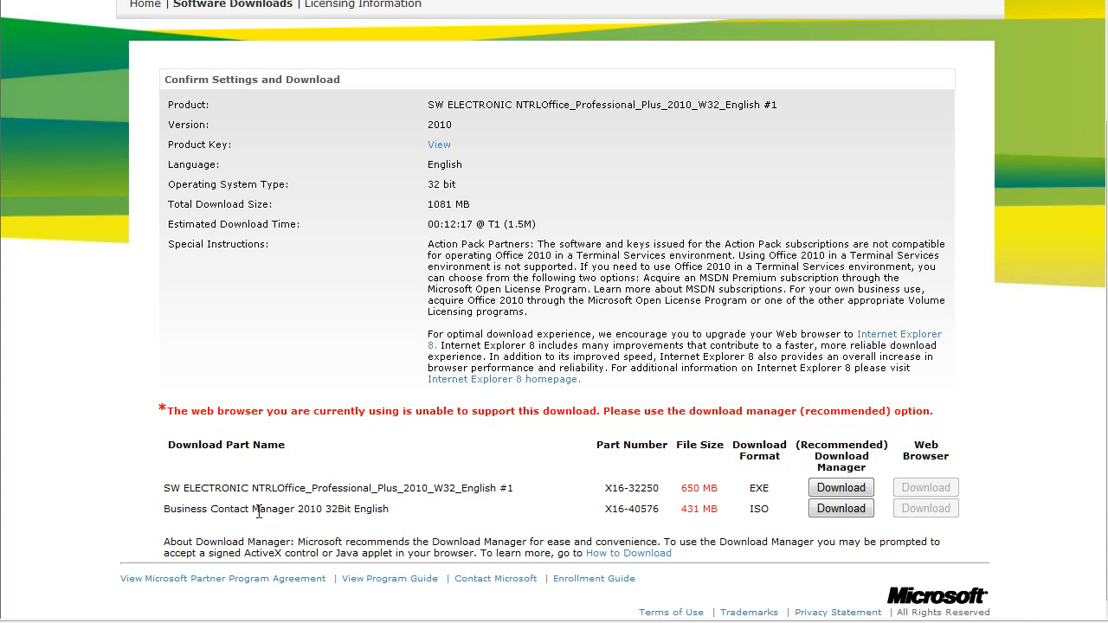
click(853, 491)
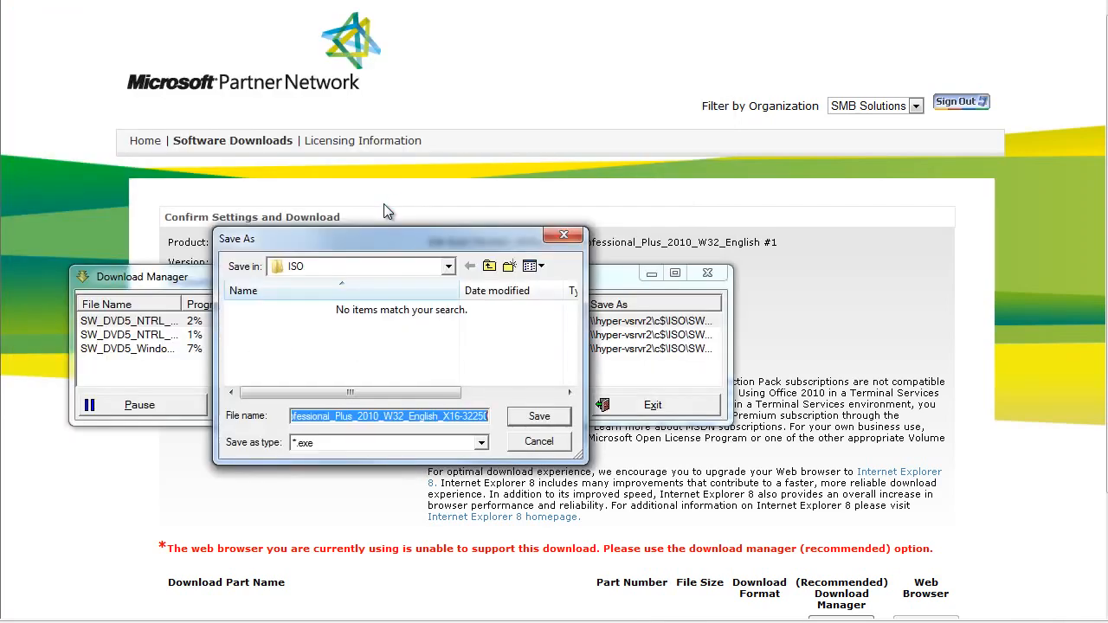
click(536, 417)
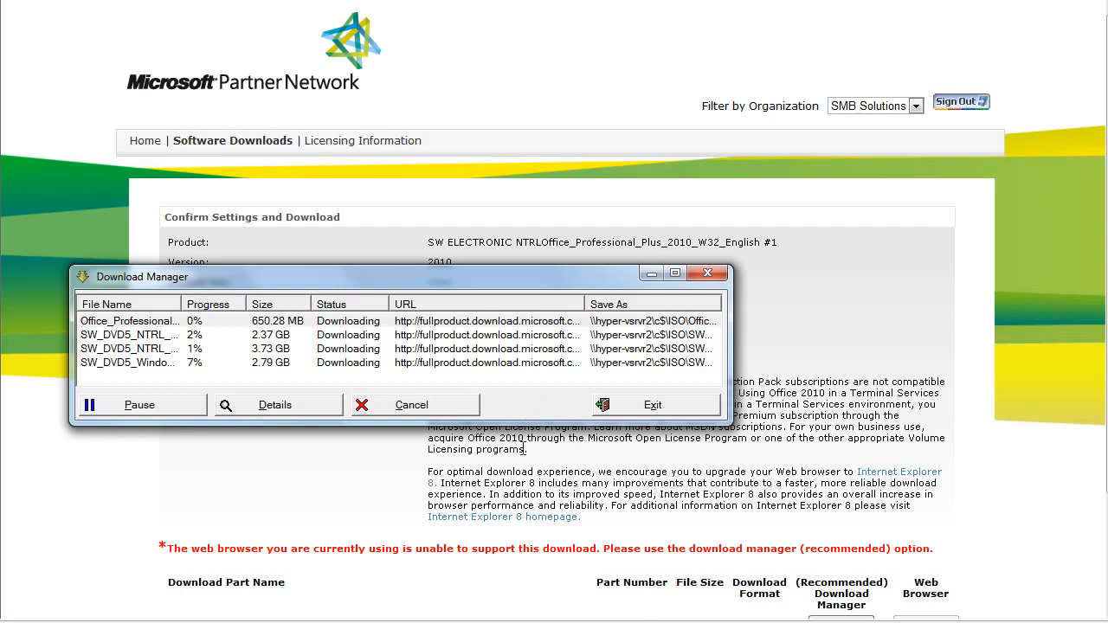
Return to the software downloads list and open the SQL Server 2008 R2 Enterprise download from the Servers group.
click(324, 453)
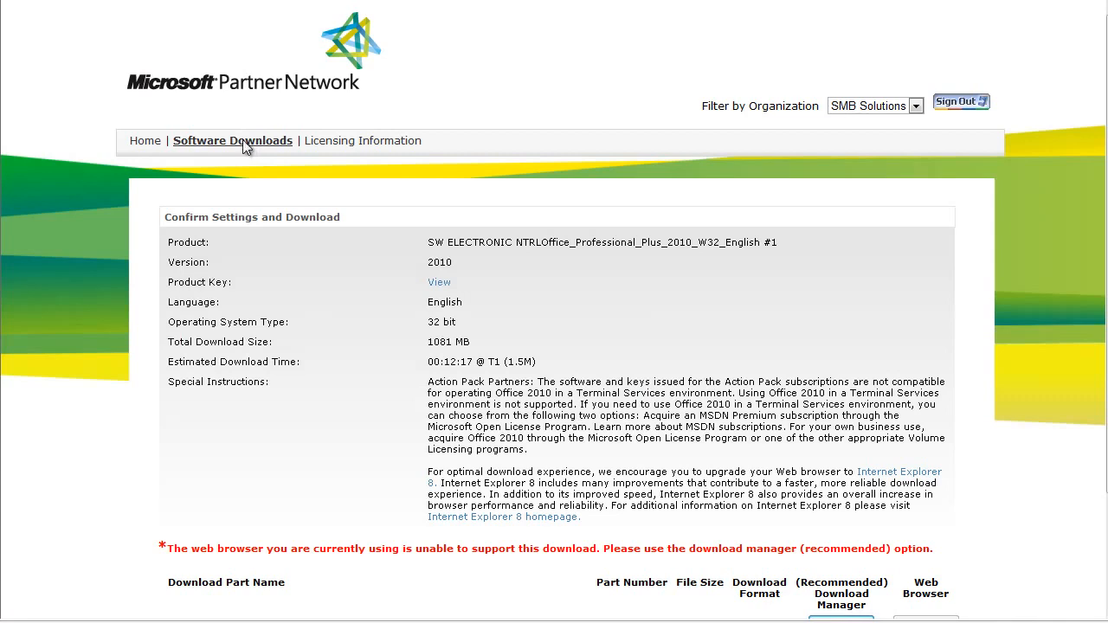
click(243, 143)
scroll(255, 446, down, 3)
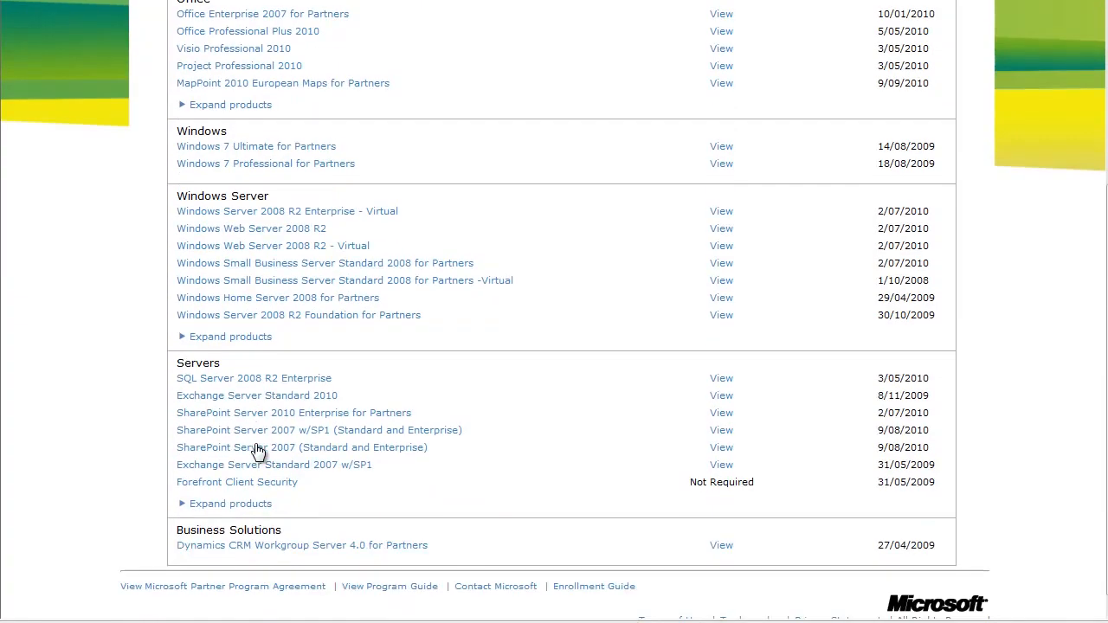
click(252, 383)
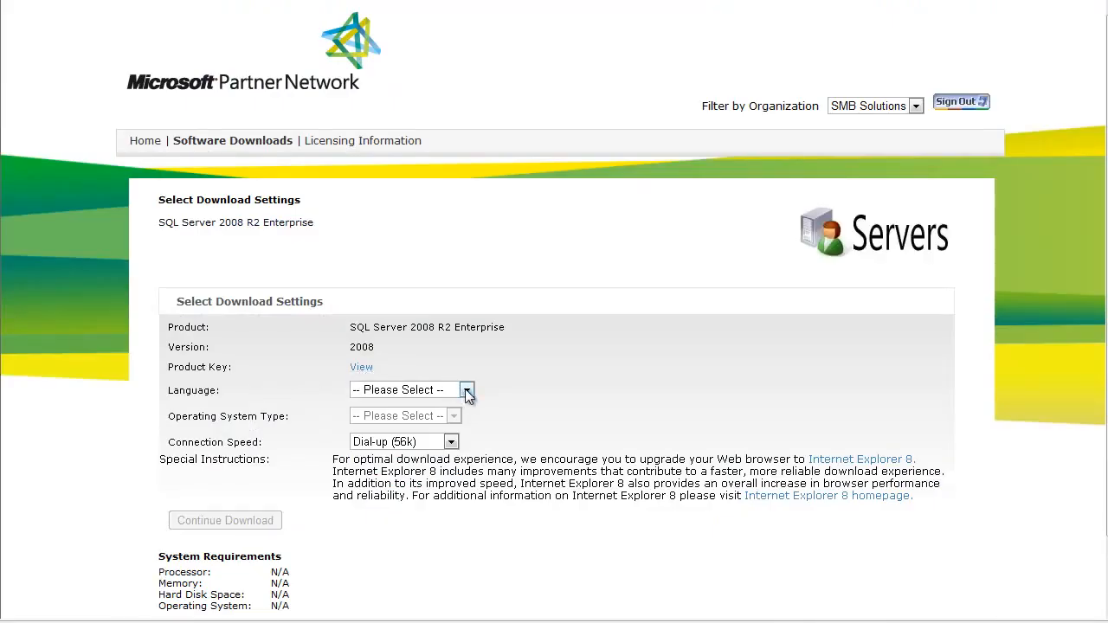
Continue the SQL Server 2008 R2 Enterprise download with language English and connection speed T1 (1.5M).
click(467, 392)
click(378, 458)
click(451, 441)
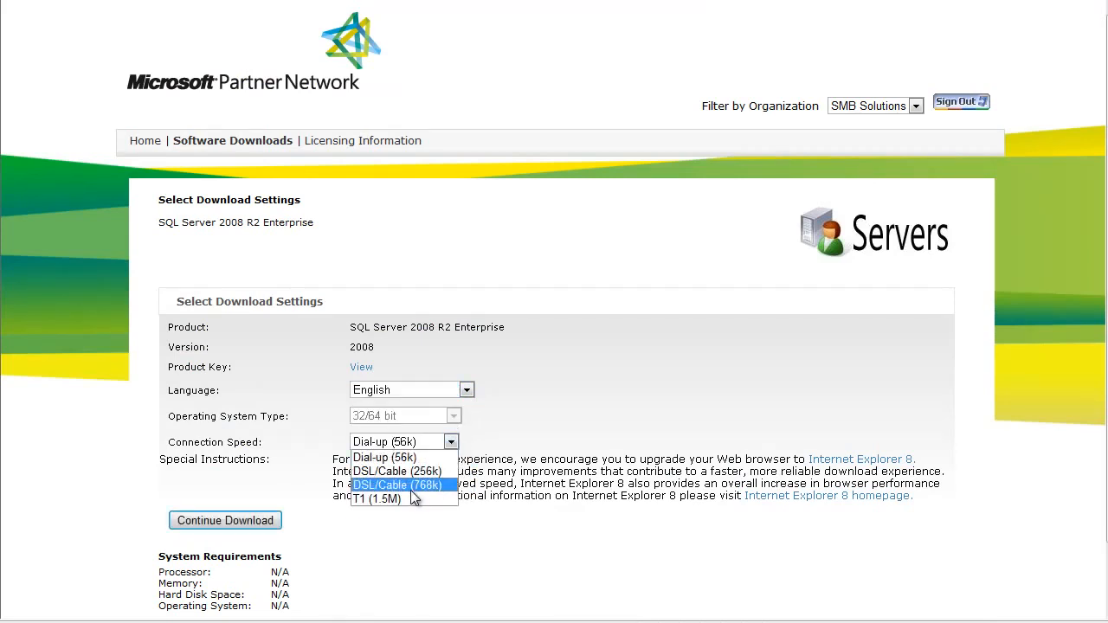
click(405, 499)
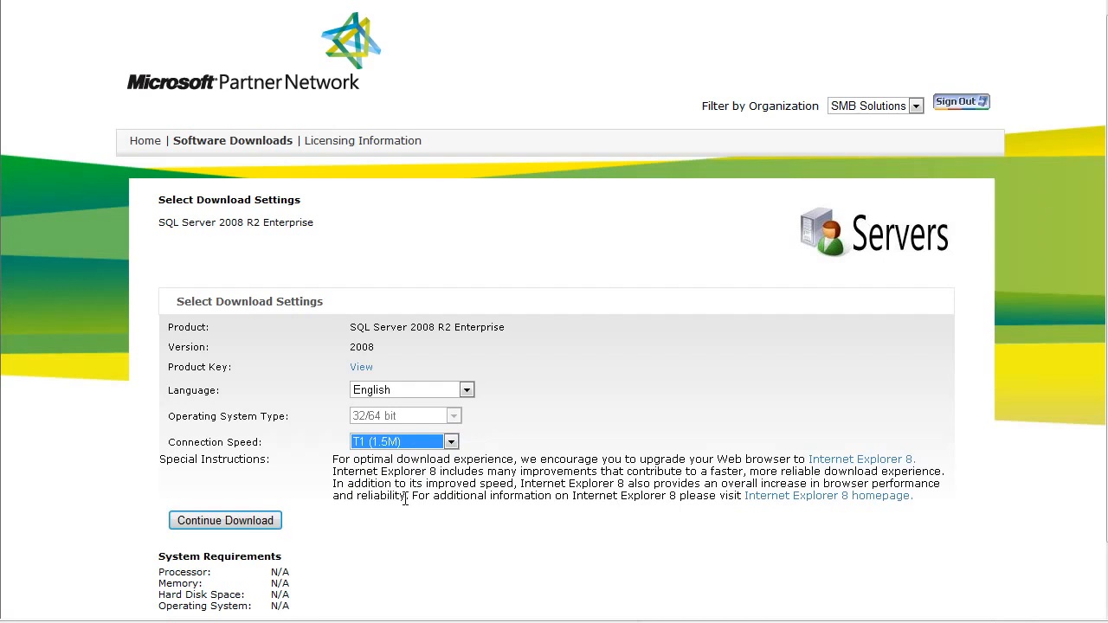
click(221, 521)
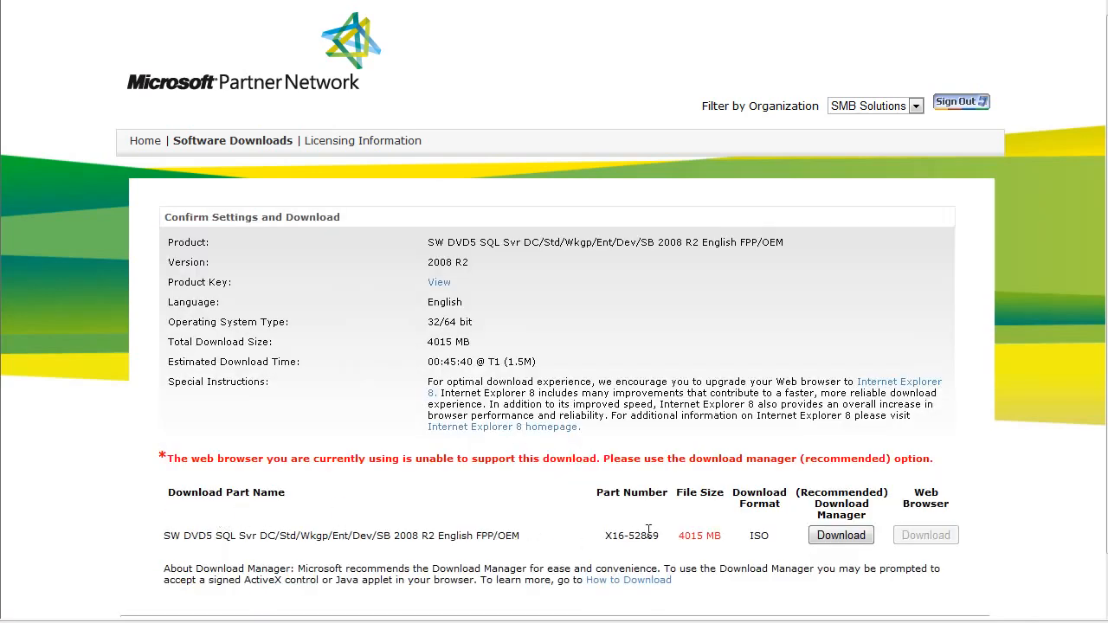
Download the SQL Server ISO under its suggested name to the ISO folder, and enlarge the Download Manager window and its File Name column.
click(849, 539)
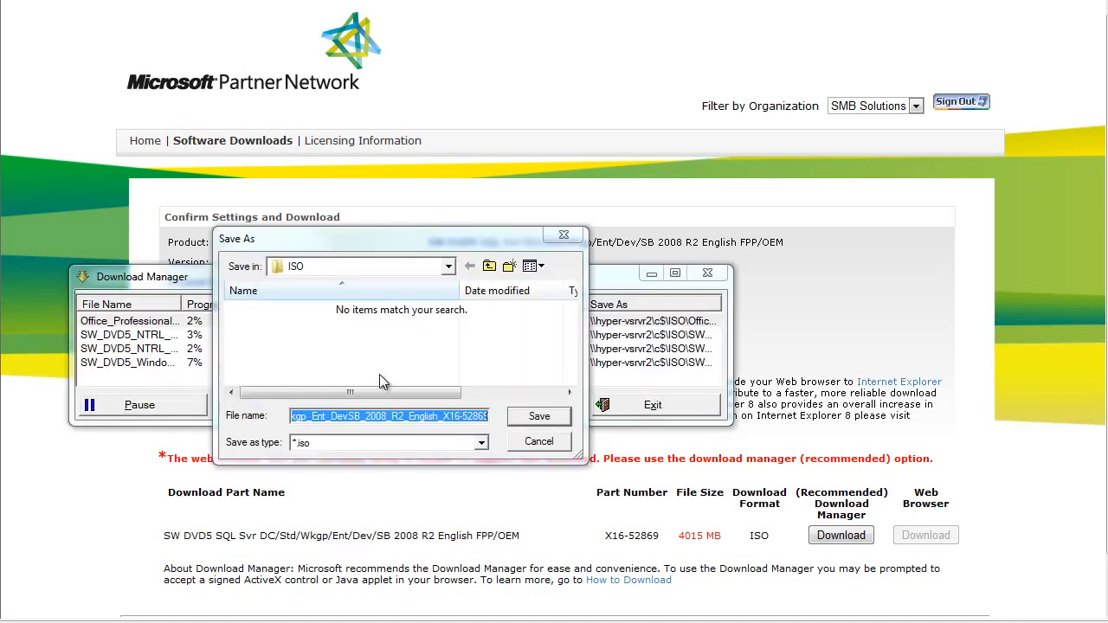
click(542, 418)
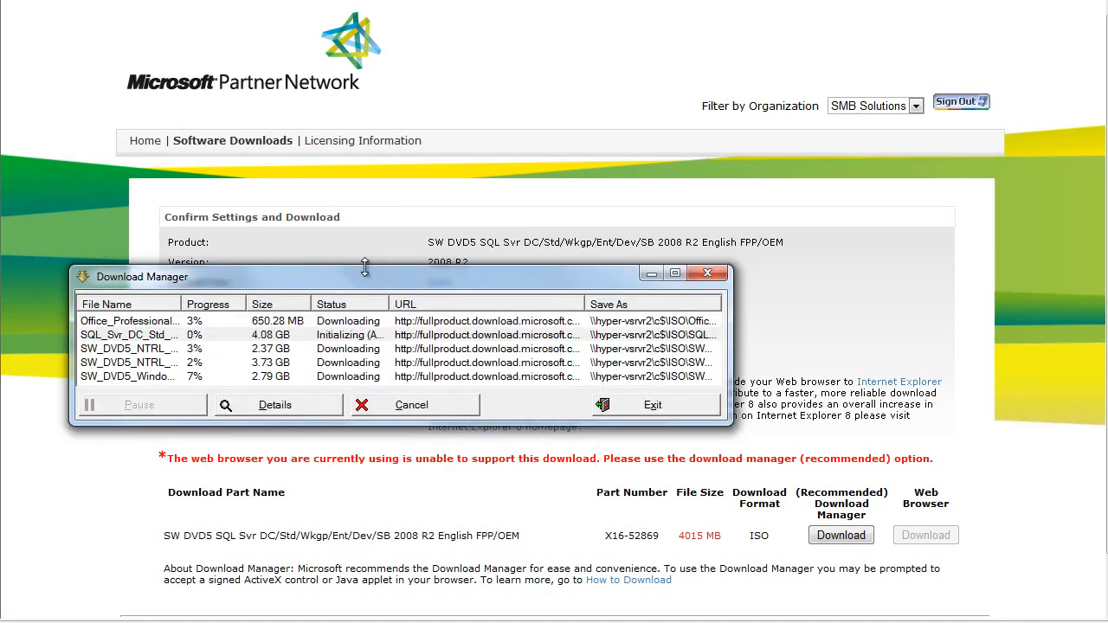
drag(364, 265, 351, 126)
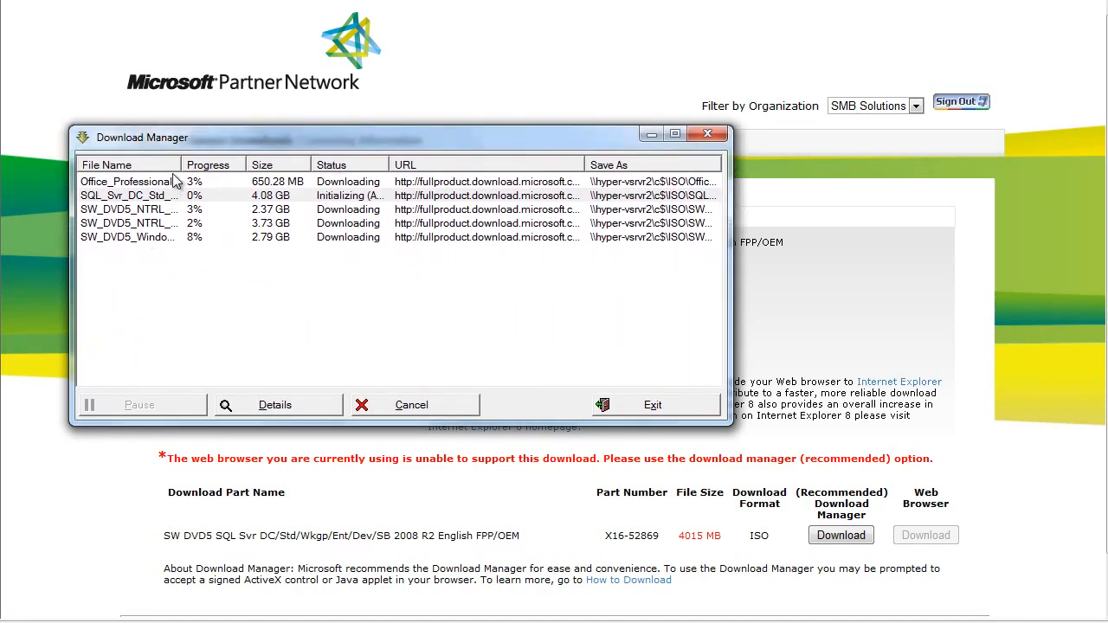
drag(181, 159, 235, 160)
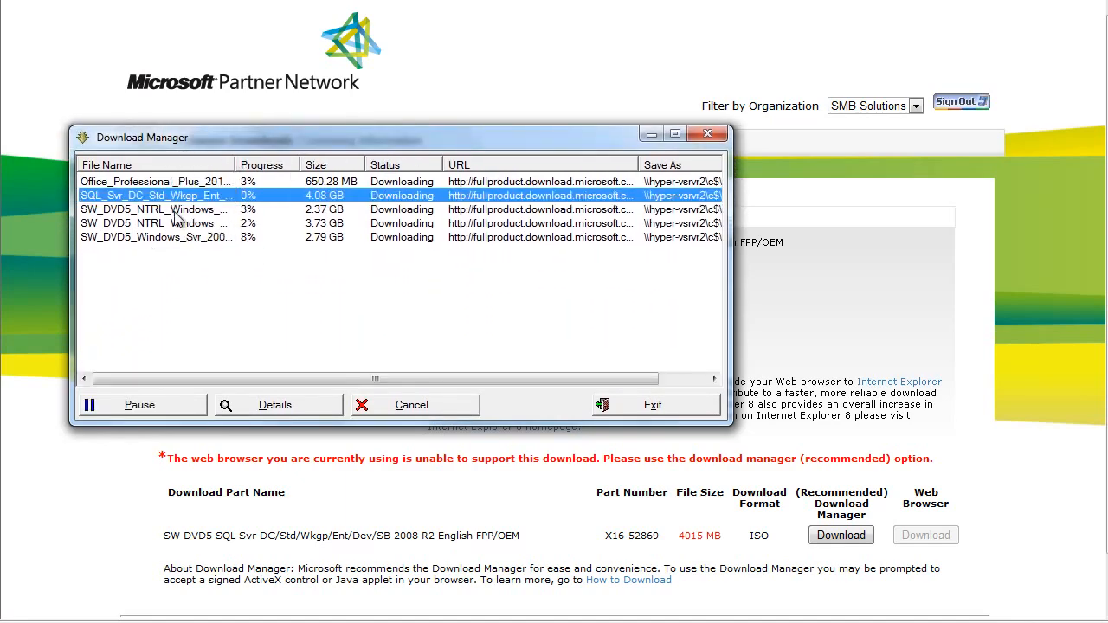